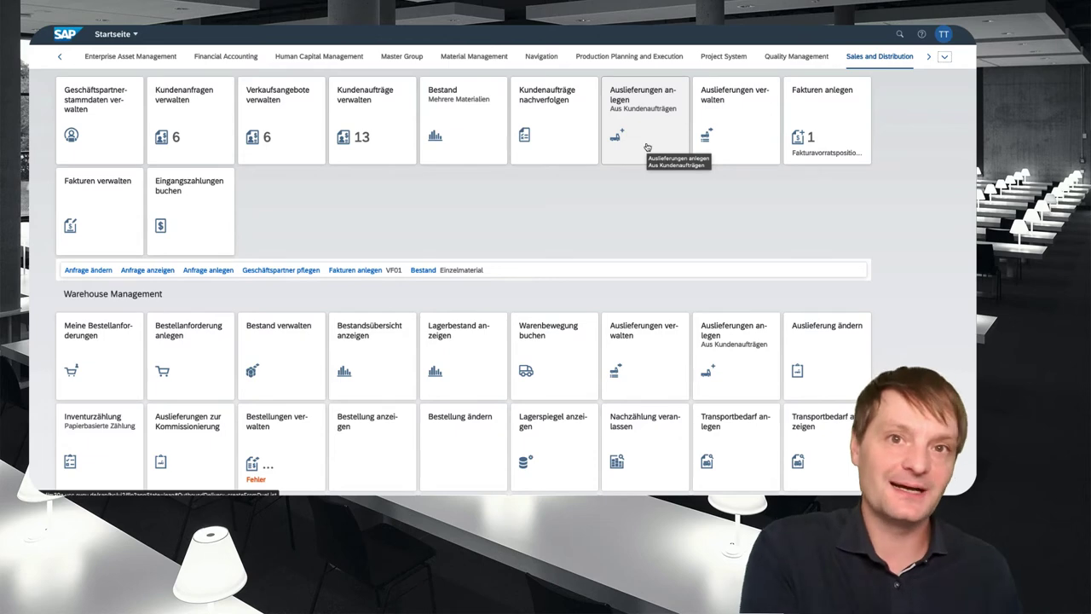
Create the delivery for The Bike Zone's due sales document in the app Auslieferungen anlegen aus Kundenaufträgen
left_click(648, 147)
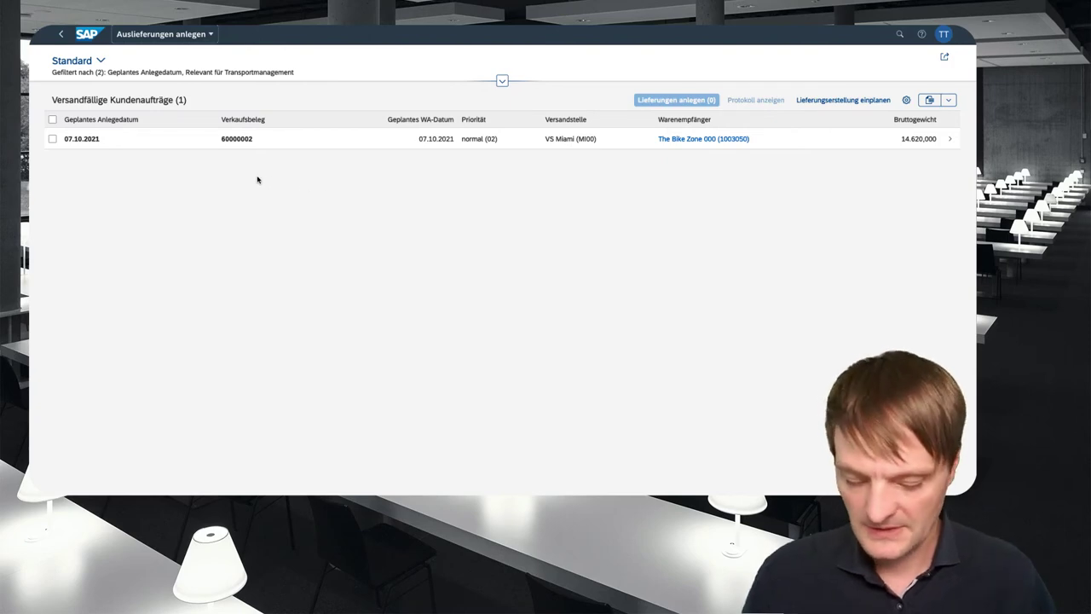
left_click_drag(248, 151, 262, 202)
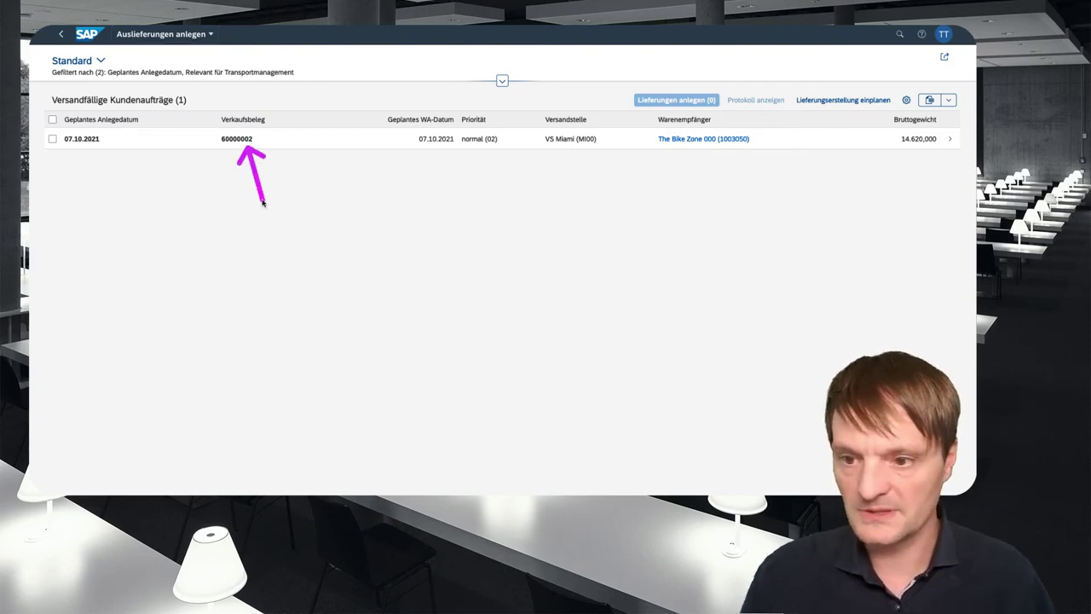
left_click(52, 138)
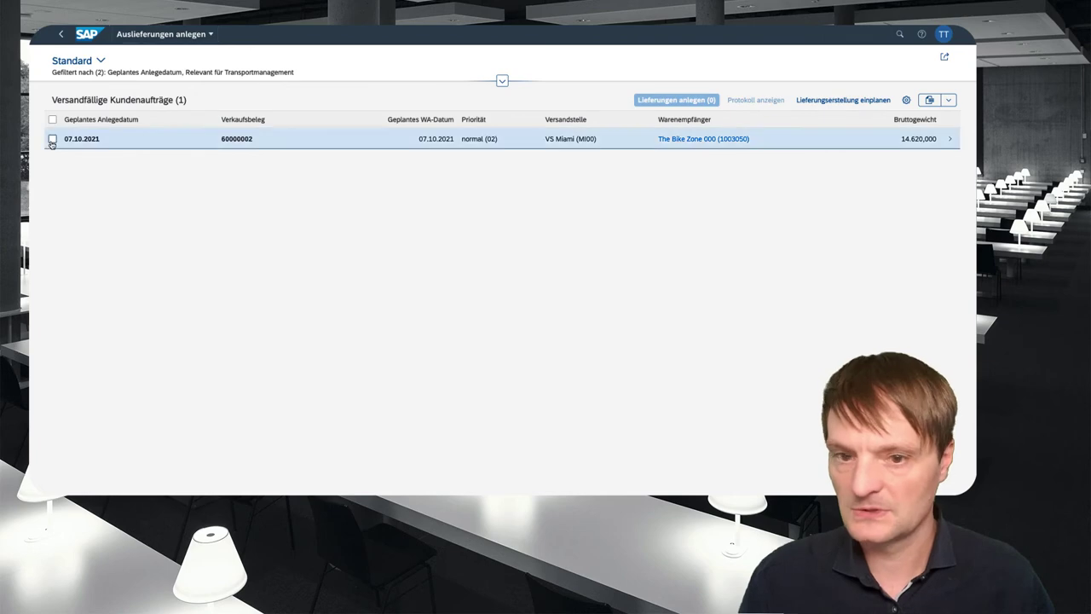
left_click(672, 100)
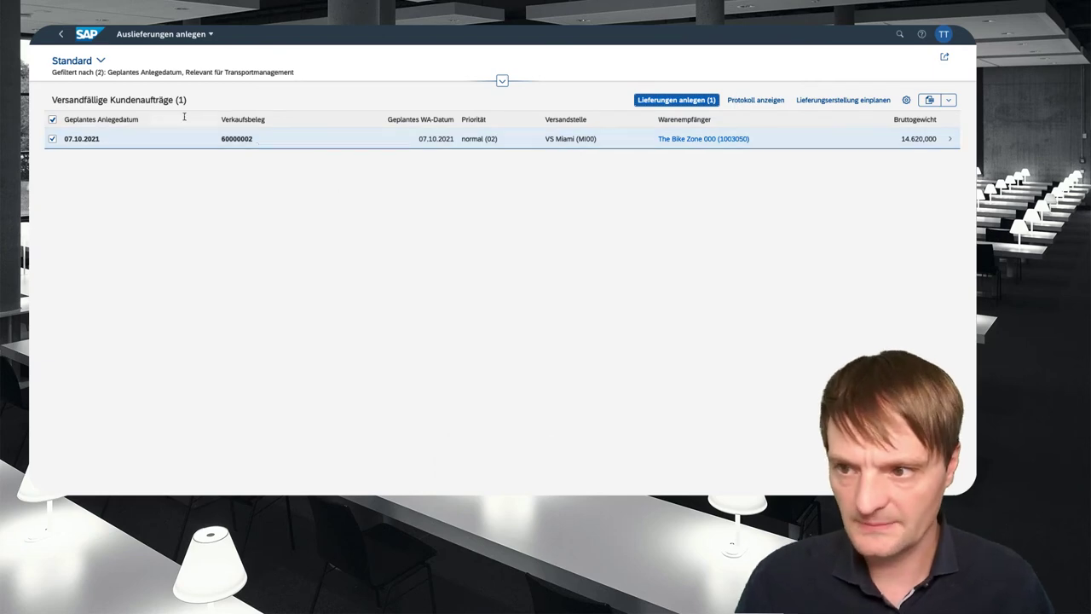
Open Auslieferungen verwalten and set the Gesamtstatus filter to Alle offenen Lieferungen
left_click(64, 35)
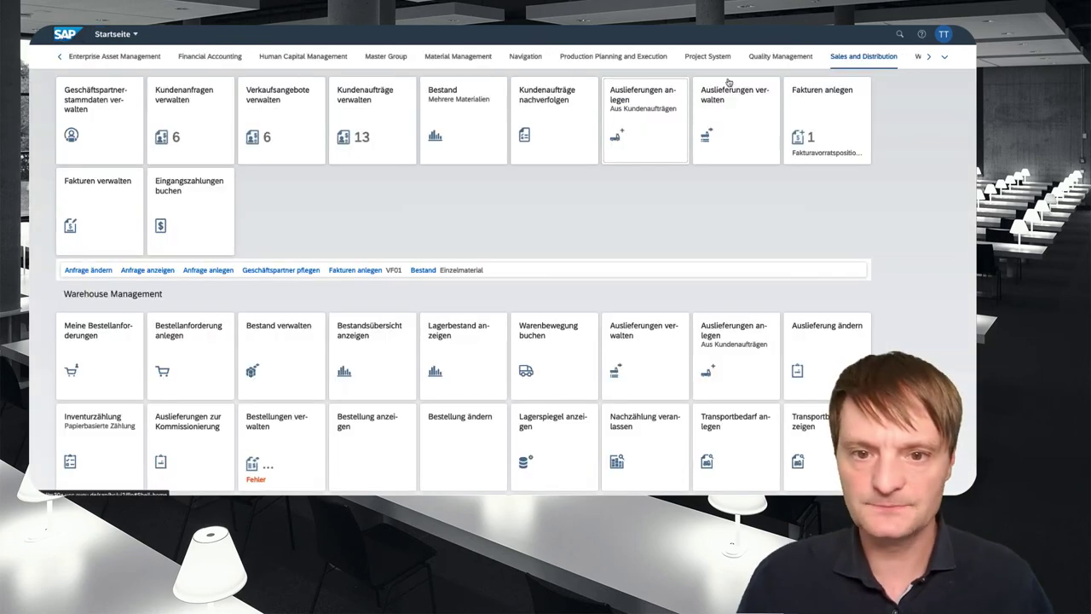
left_click(733, 102)
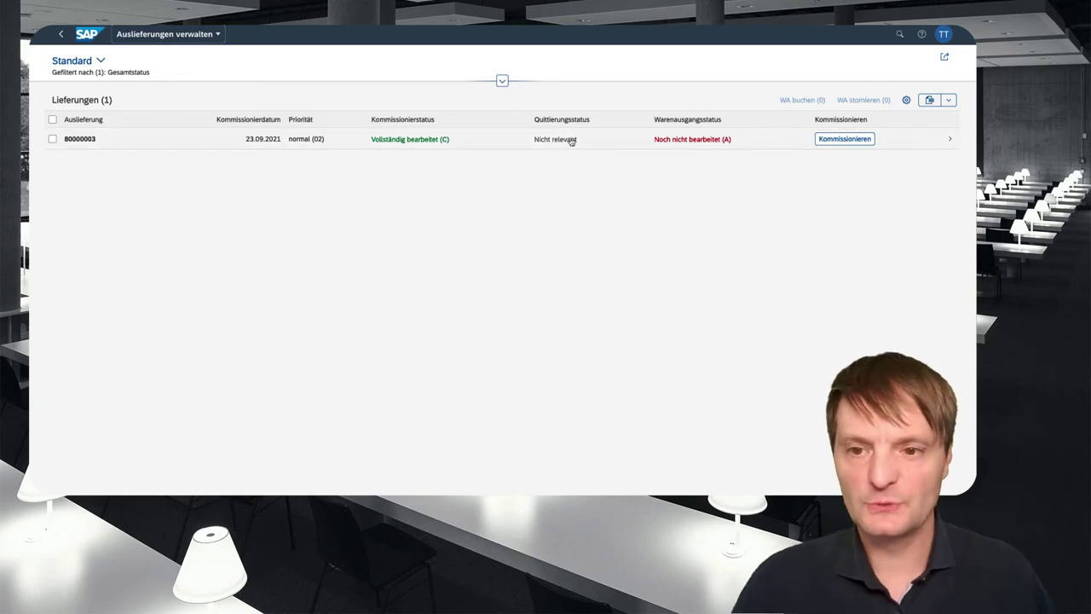
left_click(502, 82)
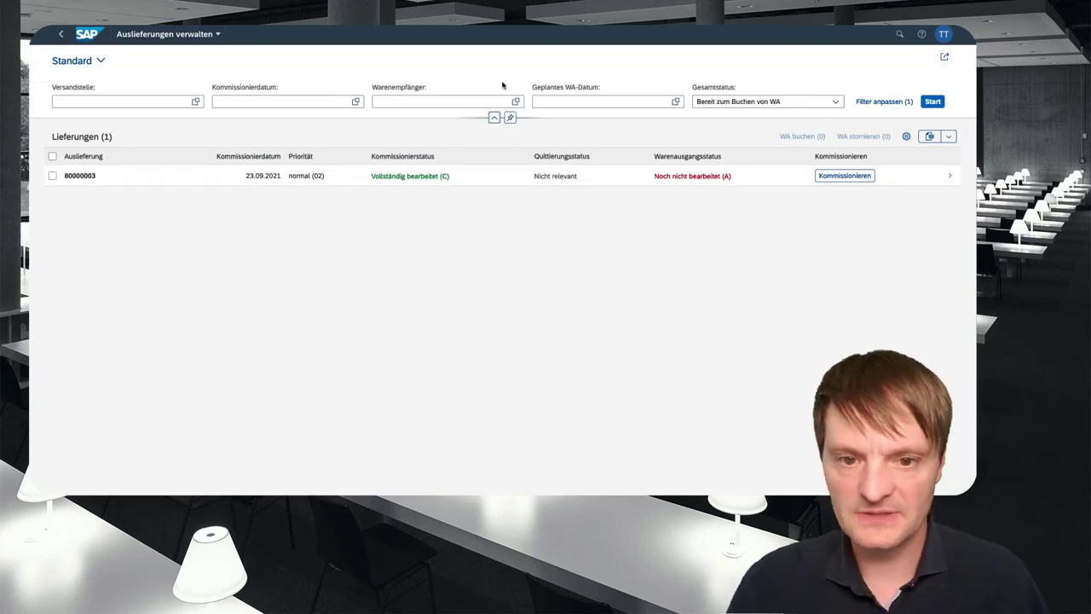
left_click(834, 103)
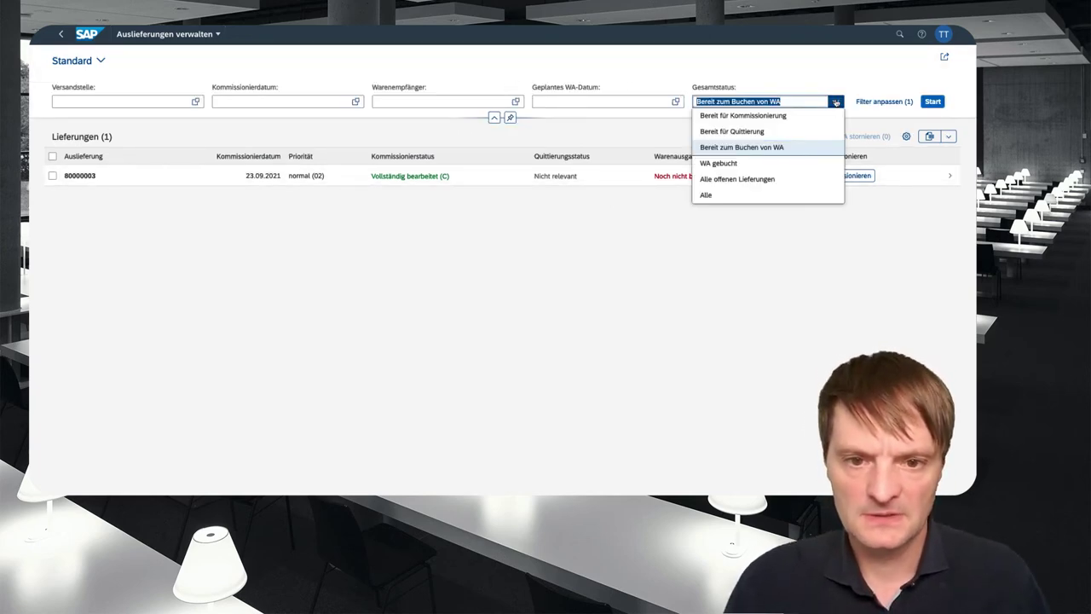
left_click(742, 180)
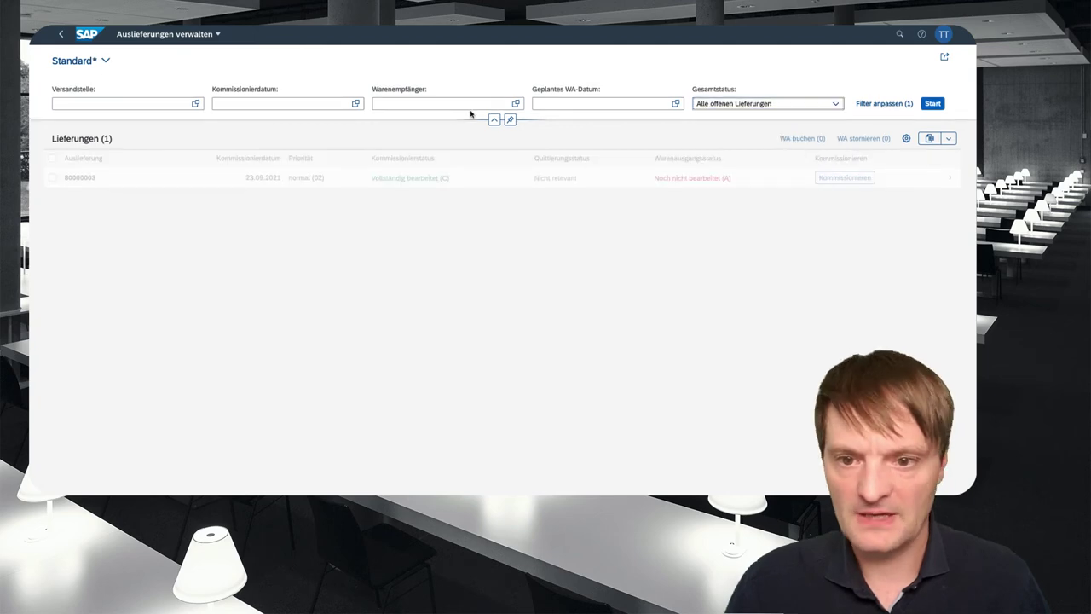
Restrict Geplantes WA-Datum to the period 07.10.2021 to 07.10.2021 and run the delivery list
left_click(675, 105)
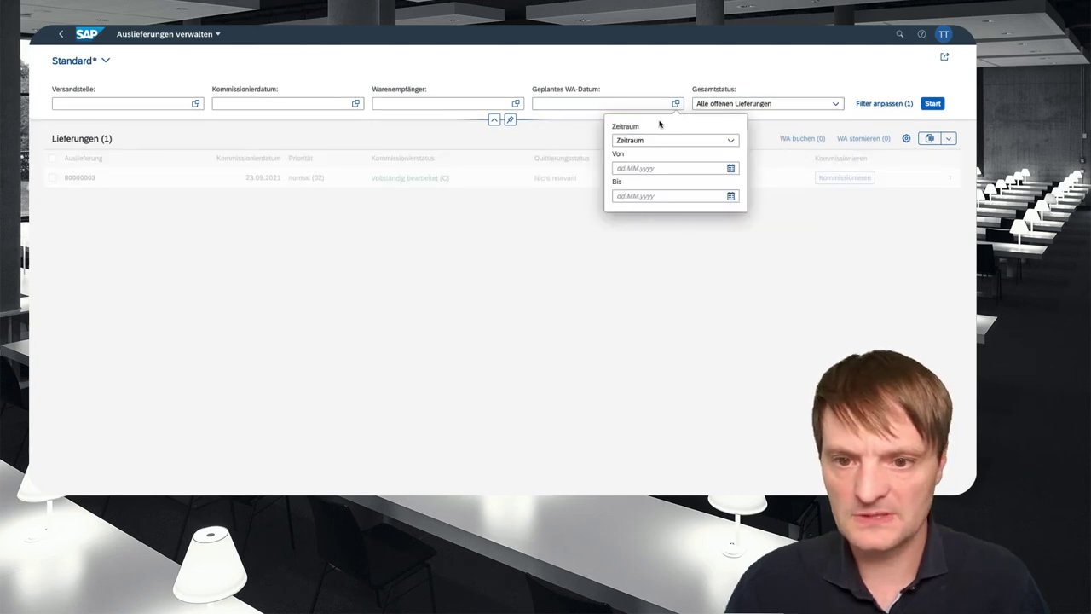
left_click(731, 168)
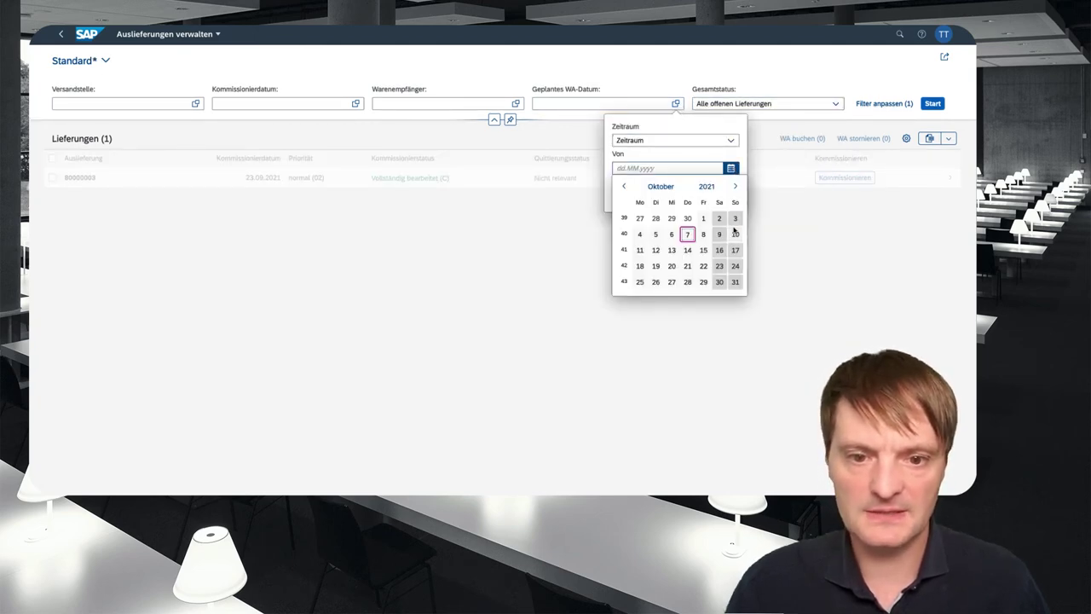
left_click(689, 235)
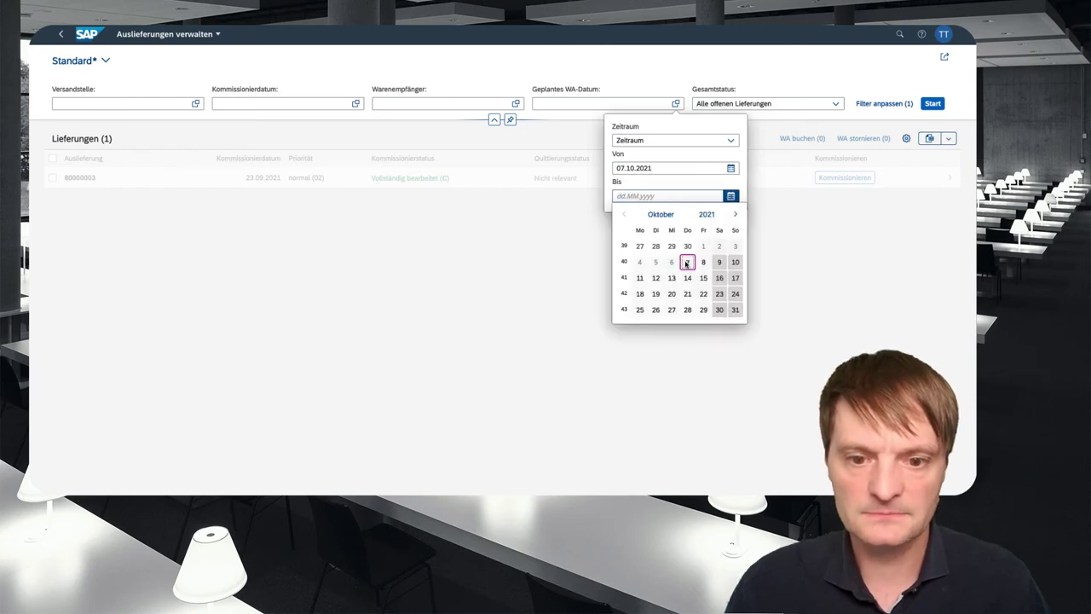
left_click(688, 263)
left_click(926, 105)
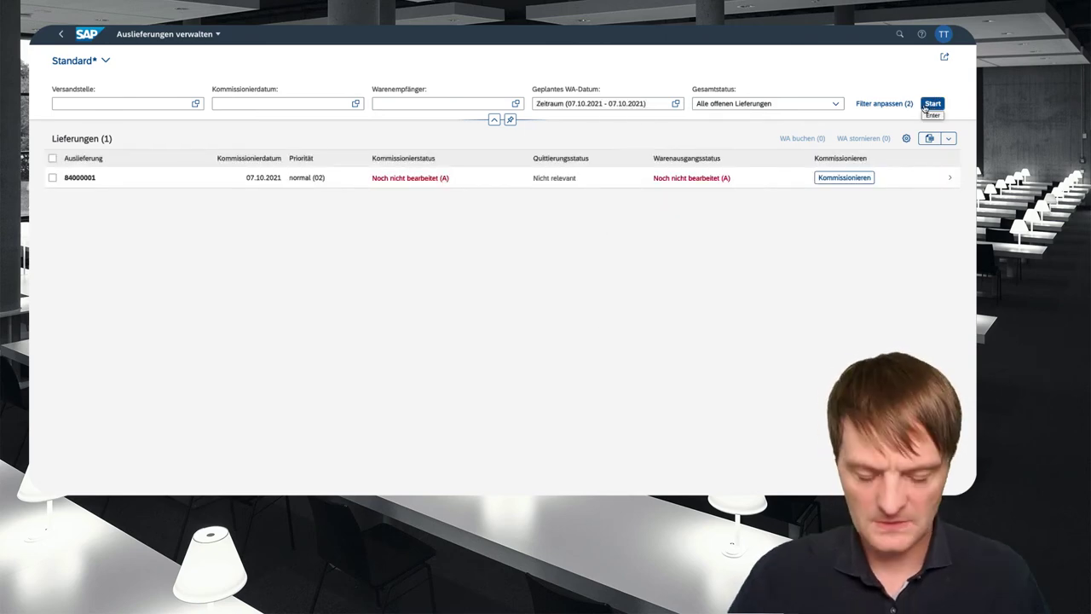
left_click(109, 180)
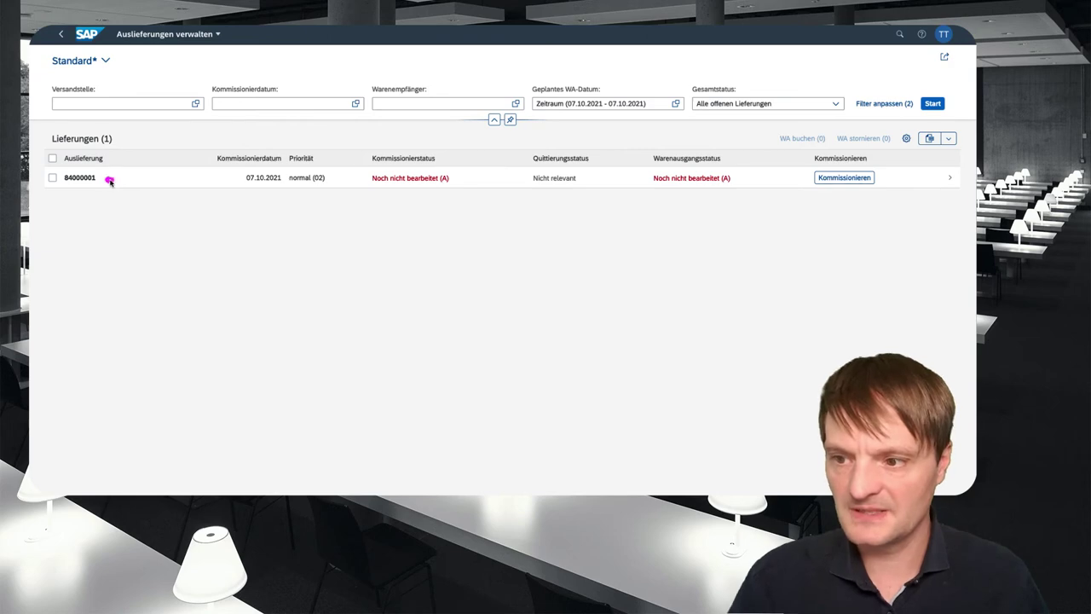
left_click_drag(109, 180, 204, 184)
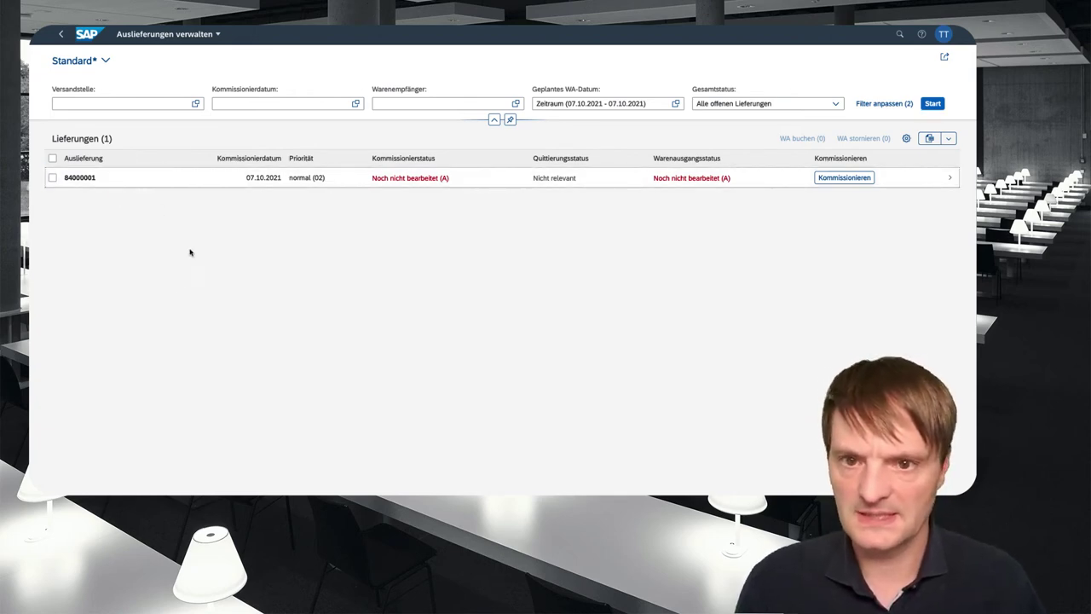
left_click(140, 180)
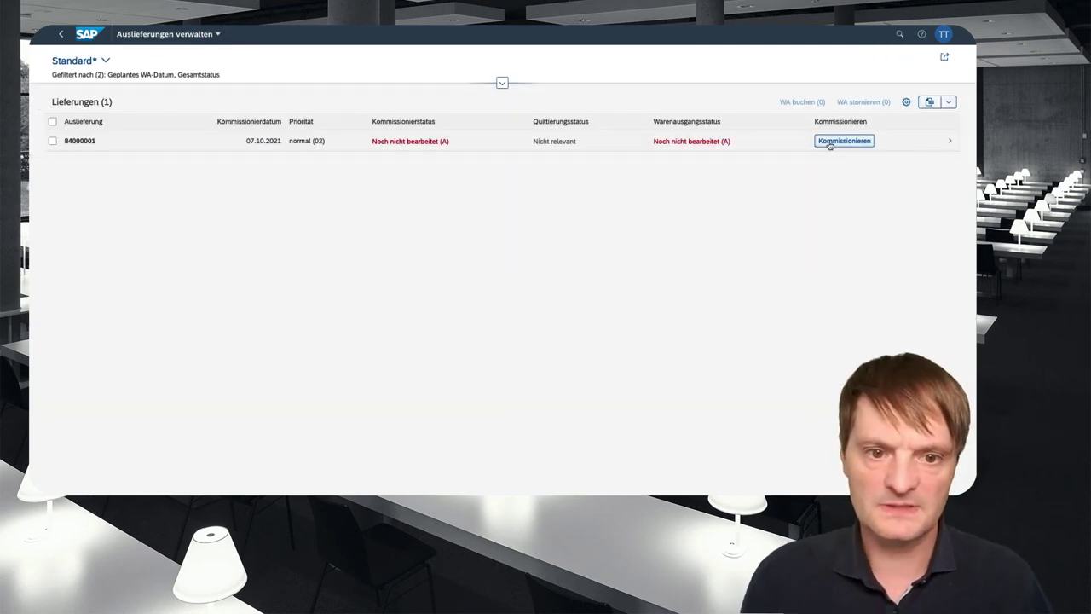
Open the listed delivery for picking and set the Kommissioniermenge of the Professional Touring Bike (black) to 2
left_click(829, 143)
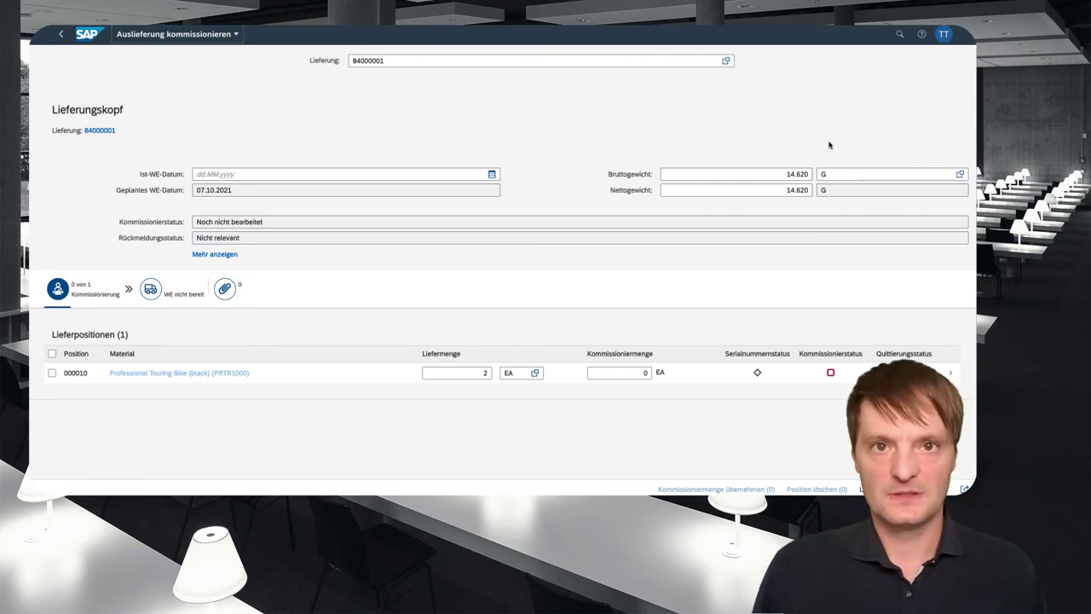
left_click(634, 375)
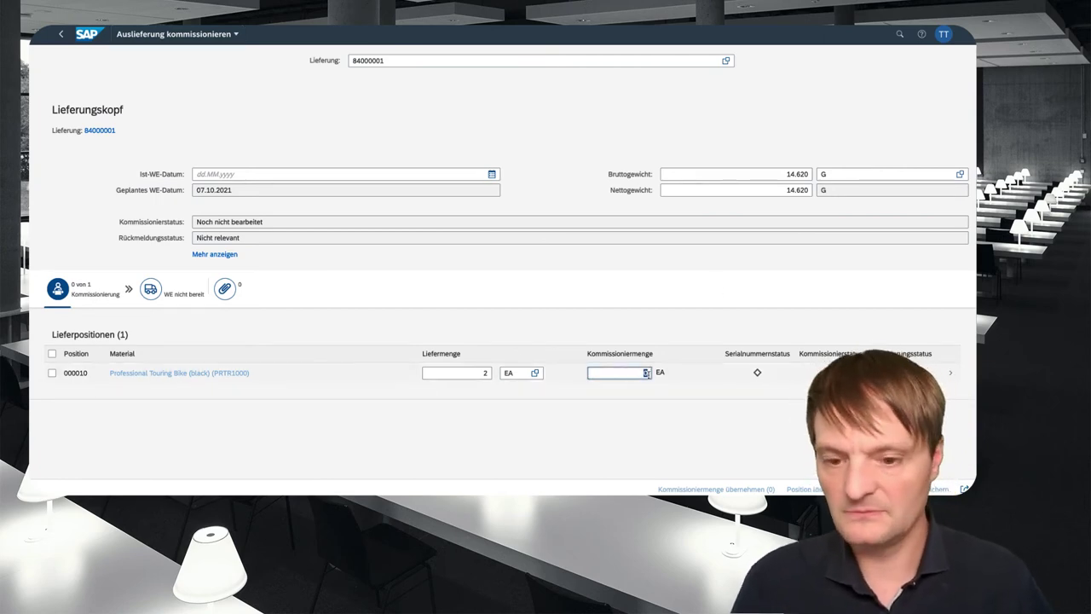
type("2")
key("Return")
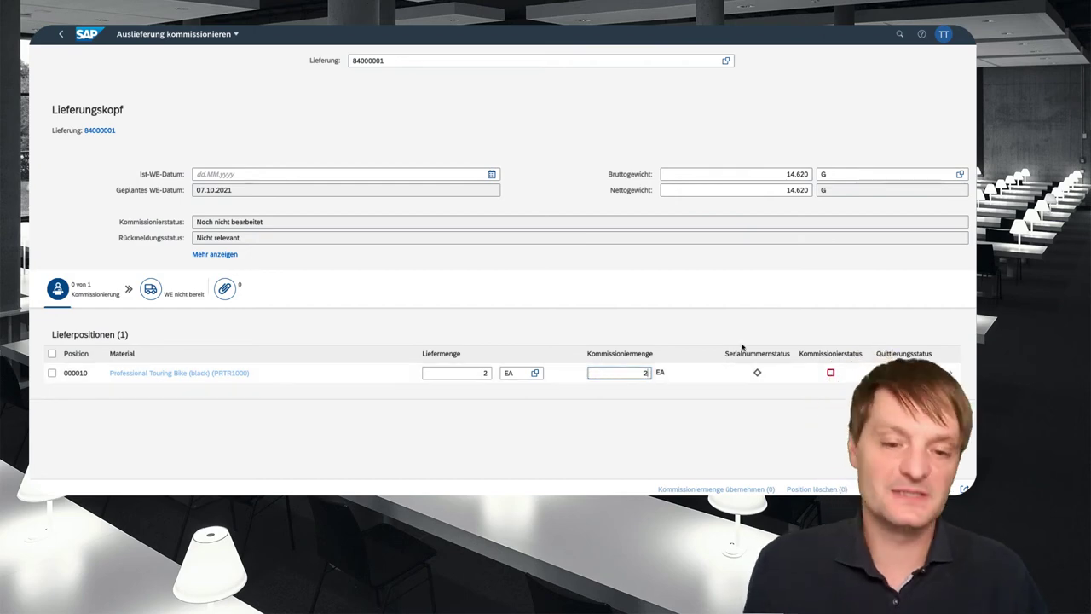
Open the details of delivery item 000010, assign storage location FG00 (Finished Goods) and apply the change
left_click(782, 375)
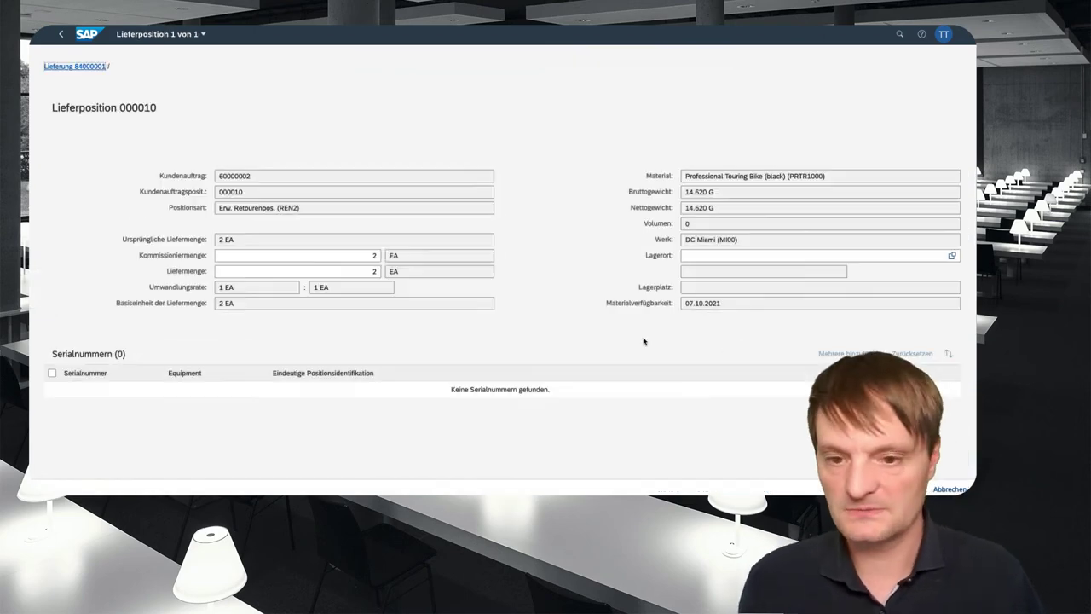
left_click(716, 256)
type("fg")
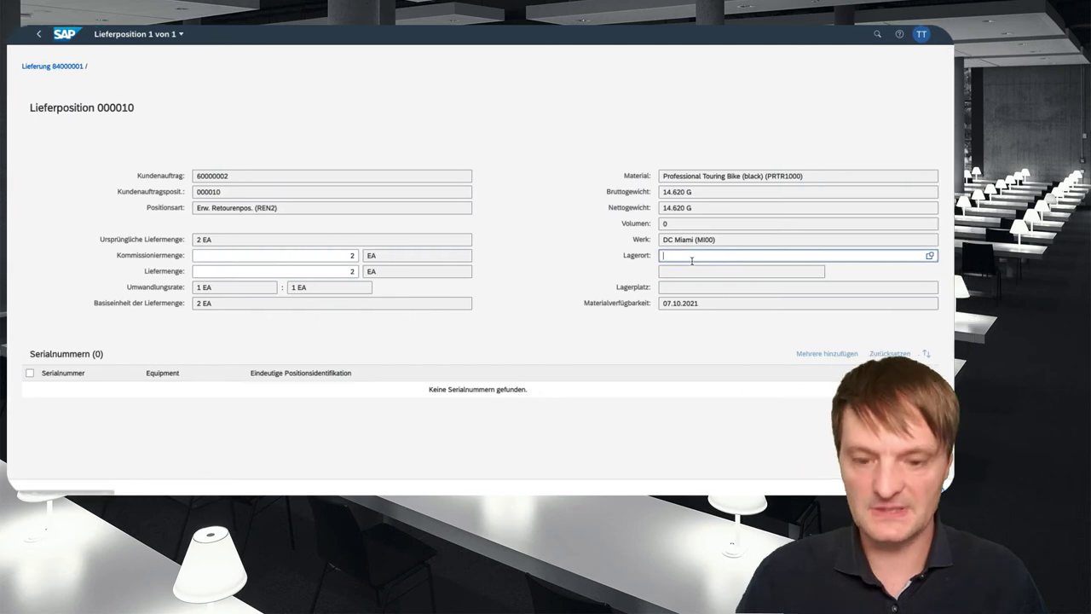
type("00")
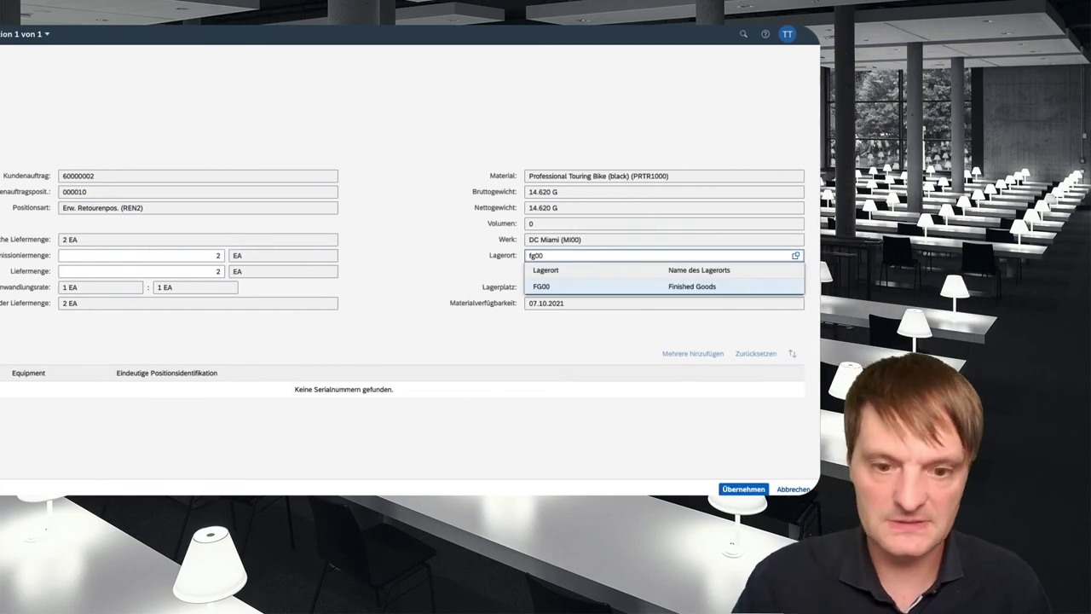
left_click(572, 282)
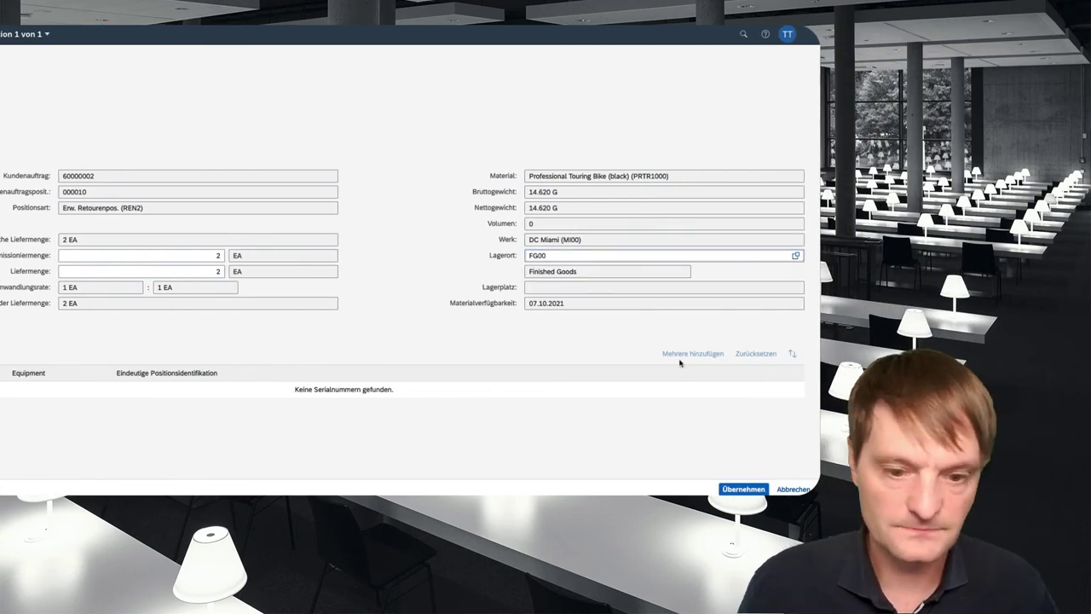
left_click(743, 488)
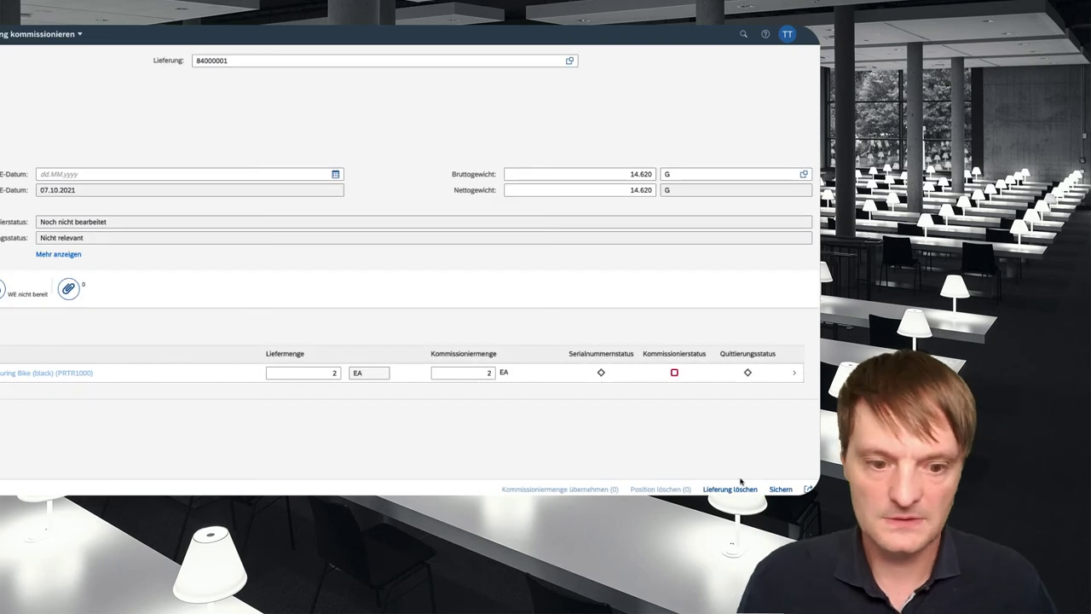
Save the picked returns delivery and post its goods receipt
left_click(781, 488)
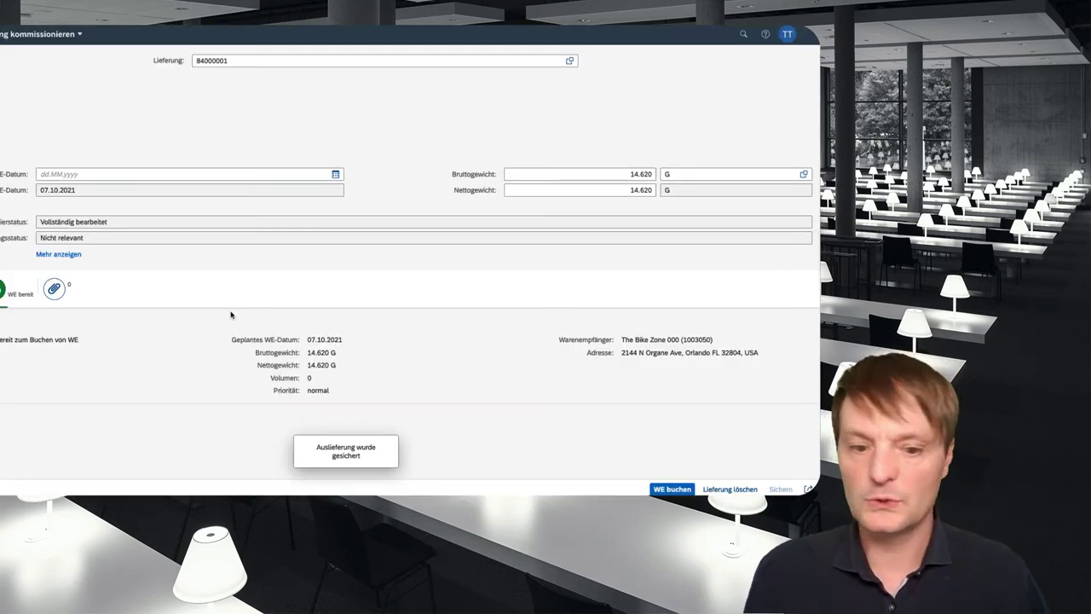
left_click(677, 491)
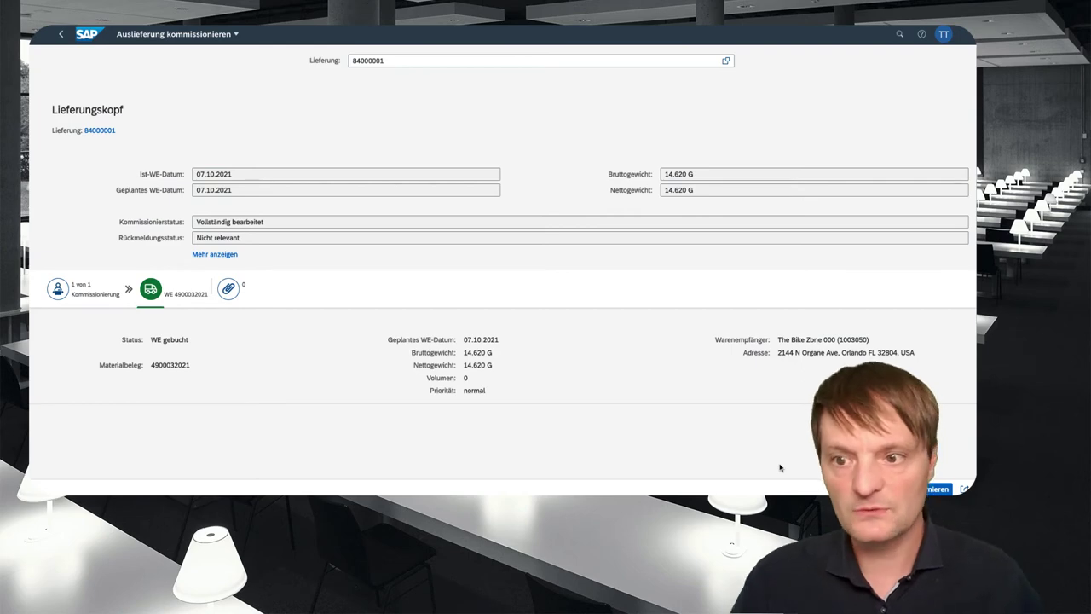
Show the document flow of The Bike Zone's sales order with reference 000 dated 07.10.2021, and select the returns delivery's goods movement
left_click(87, 39)
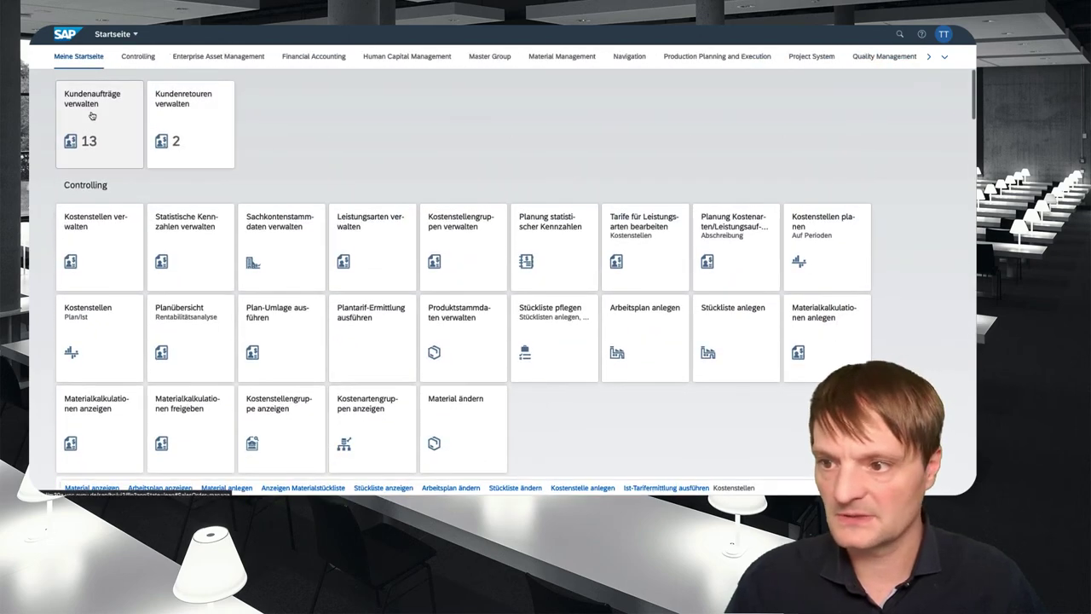
left_click(92, 115)
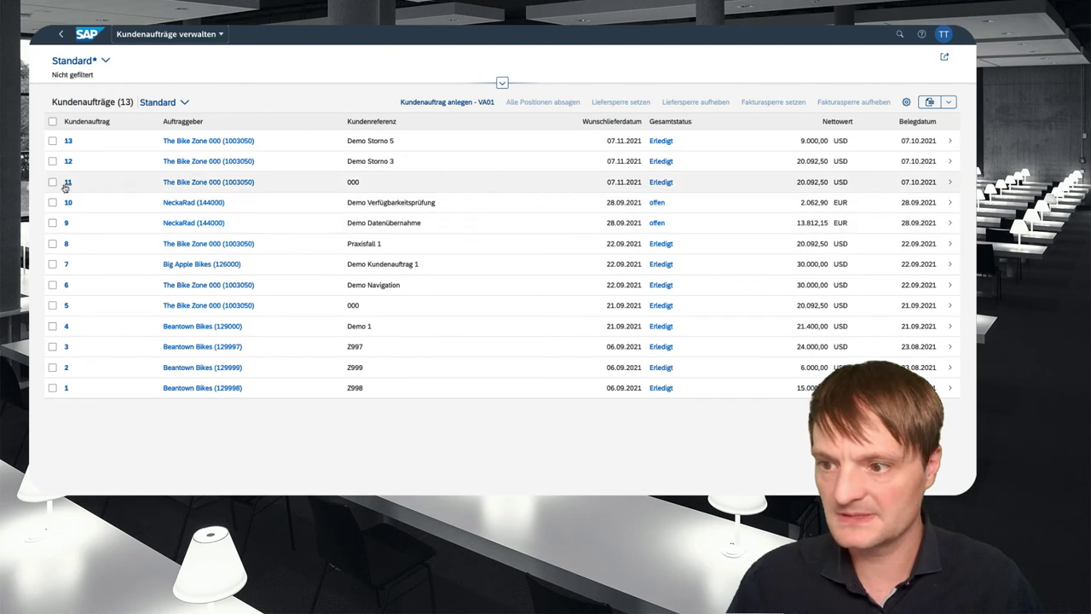
left_click(68, 183)
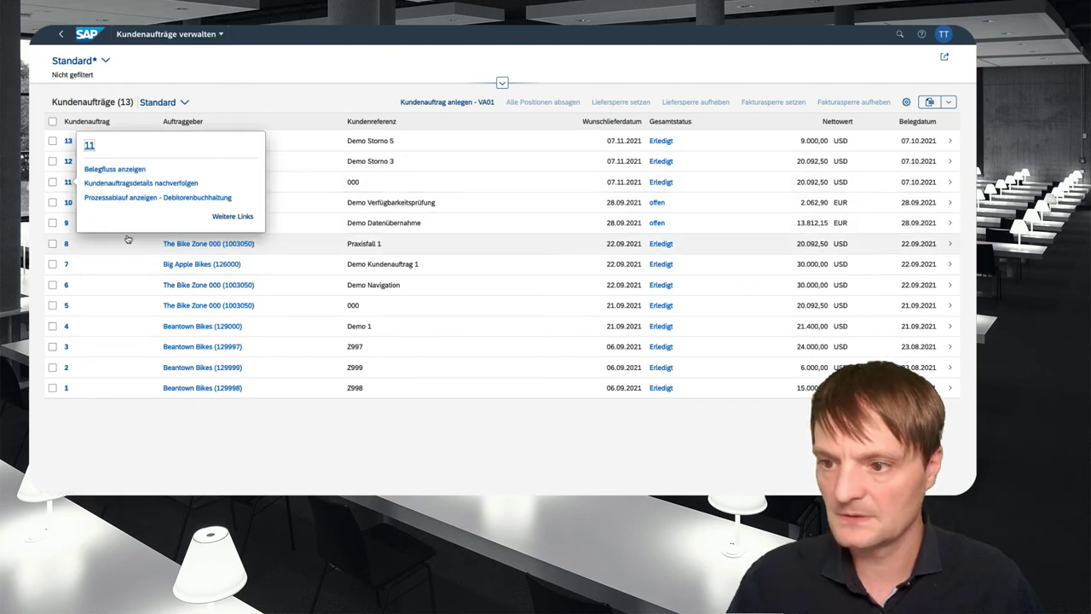
left_click(111, 166)
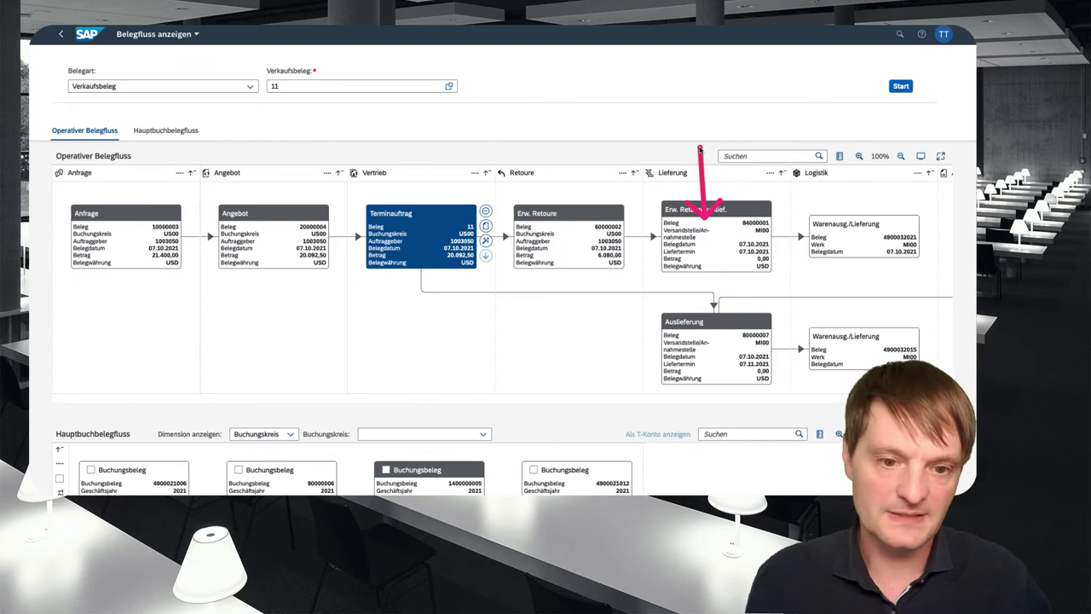
scroll(862, 169, "down", 2)
left_click(861, 168)
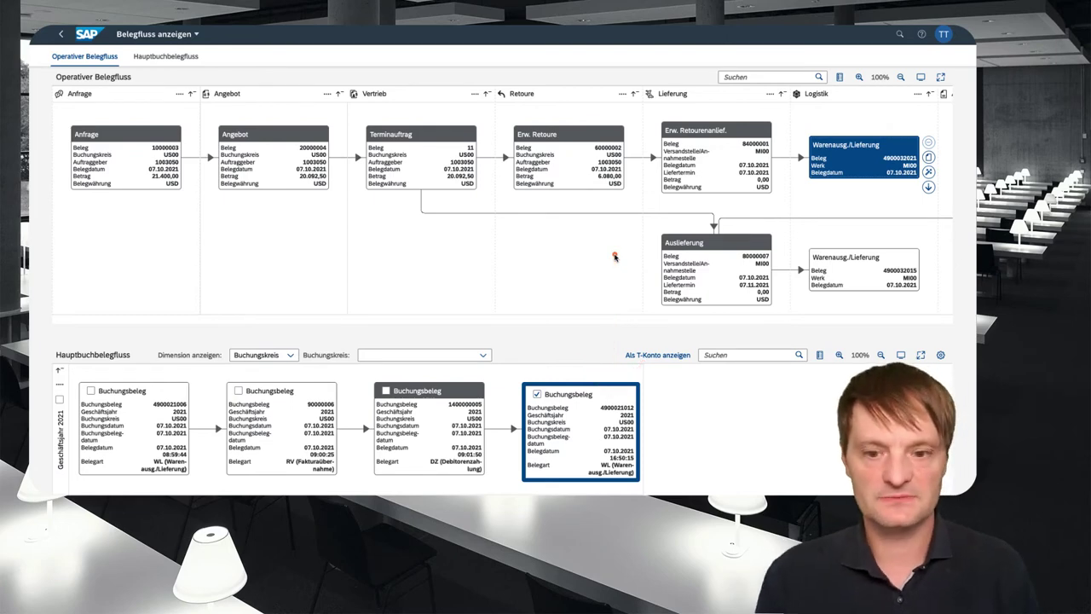
Look up the stock of material prtr1000 in Bestand - Einzelmaterial, reached through the Material Management group
left_click(60, 34)
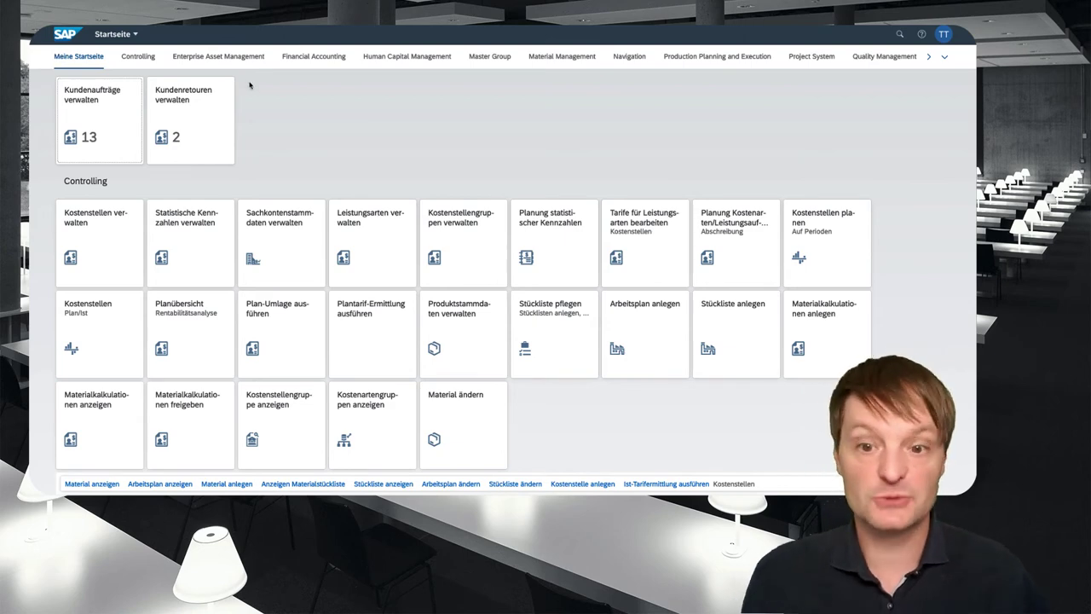
left_click(554, 58)
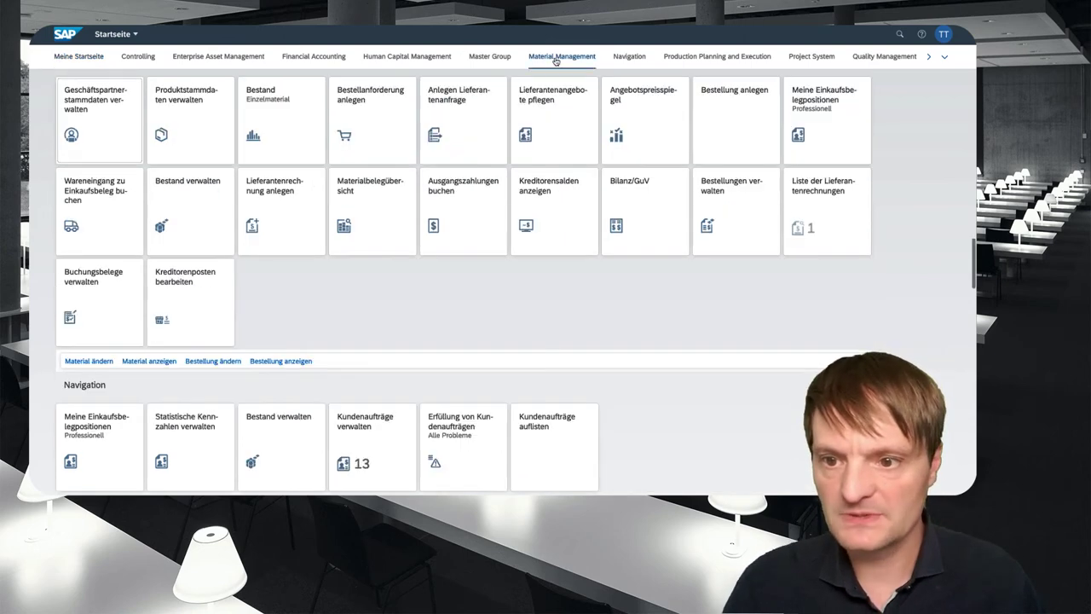
left_click(270, 114)
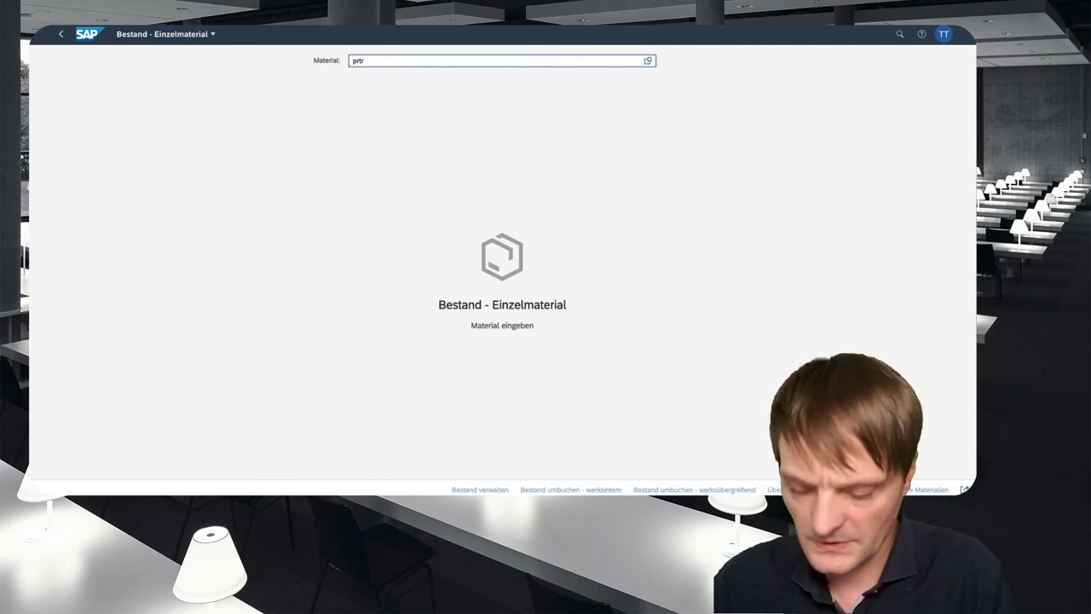
key("Return")
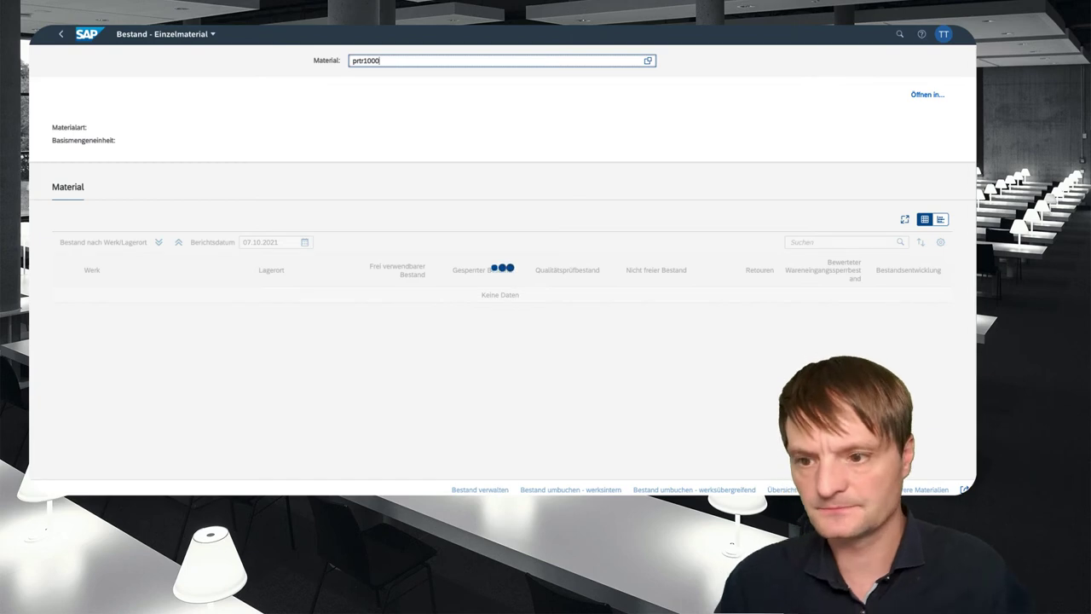
Open the stock development chart of plant DC Miami and examine its blocked stock for month 10
scroll(566, 122, "down", 3)
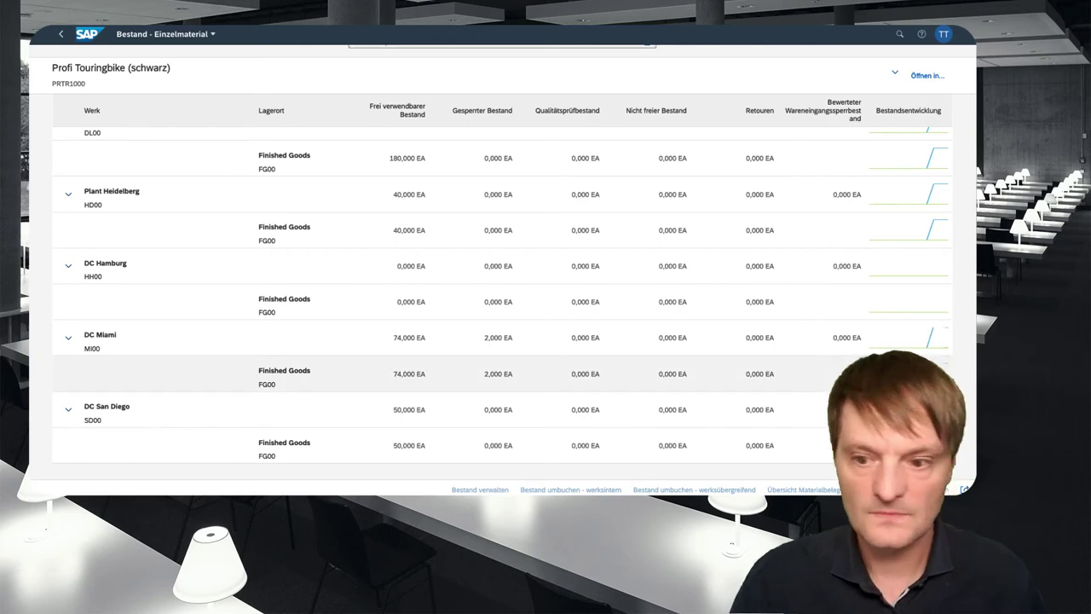
left_click(915, 341)
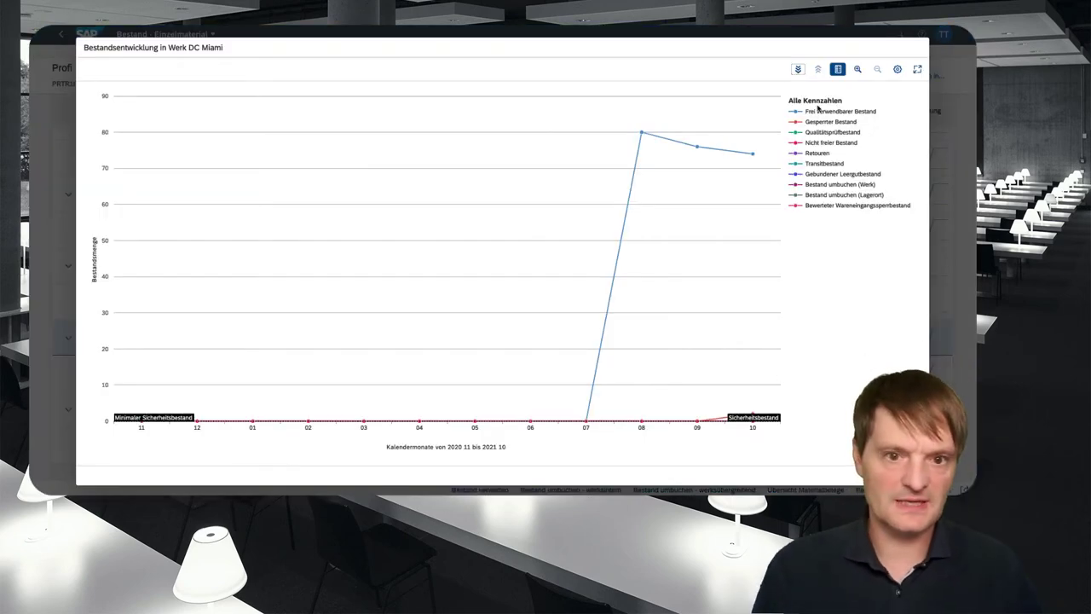
left_click(753, 415)
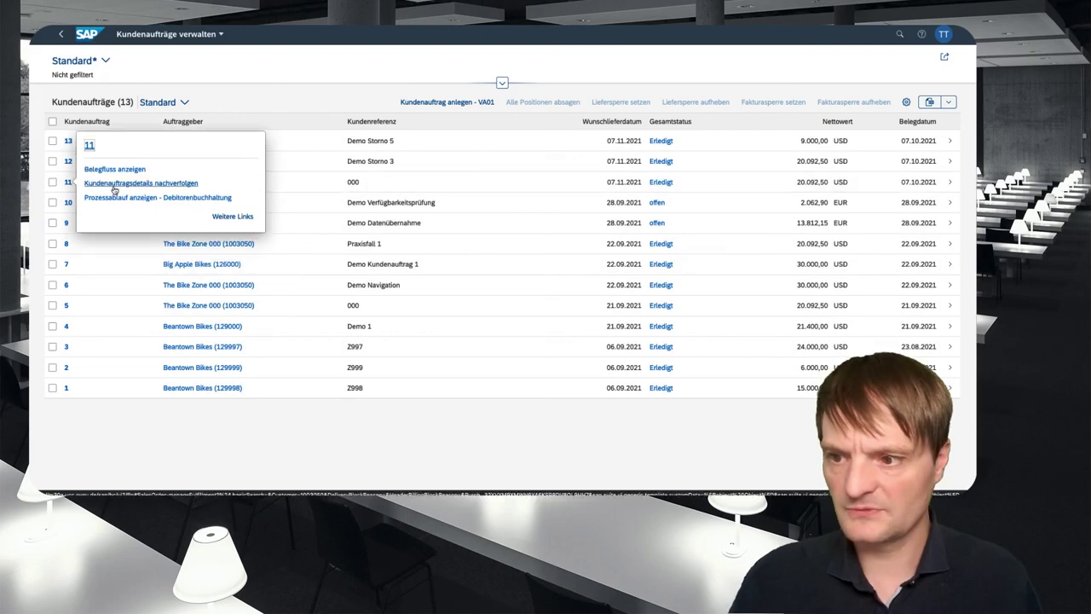
Show the document flow of The Bike Zone's order with reference 000 and open the returns delivery's material document to check its movement type
left_click(108, 169)
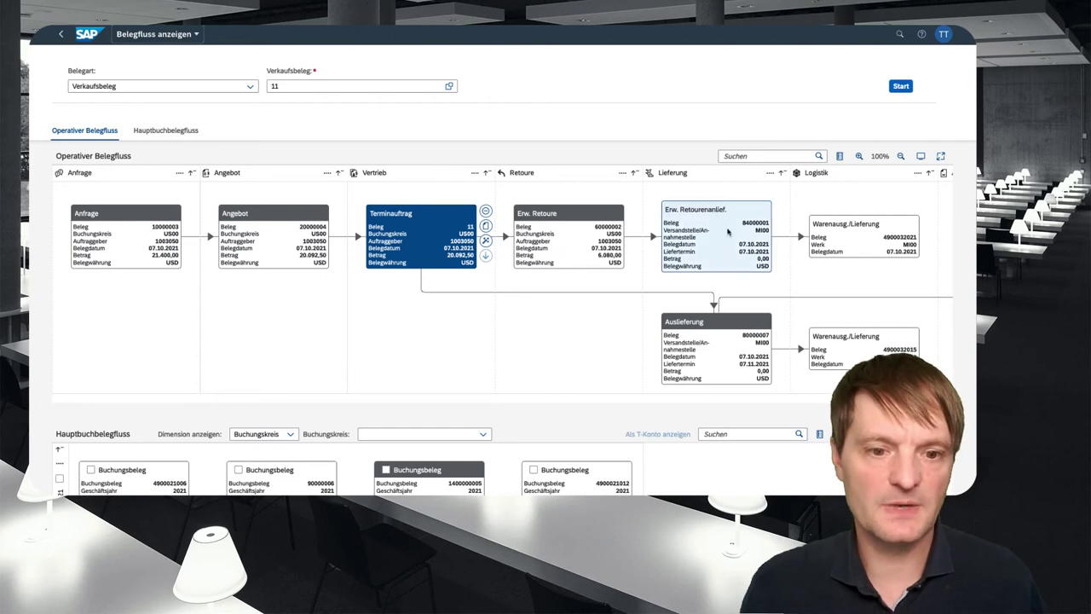
left_click(861, 238)
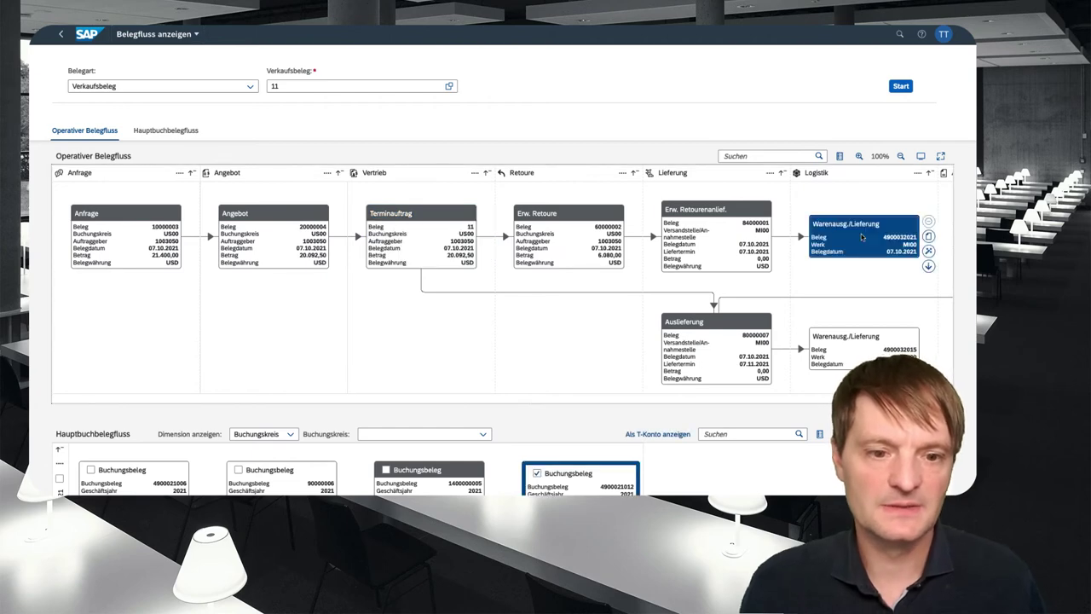
left_click(929, 236)
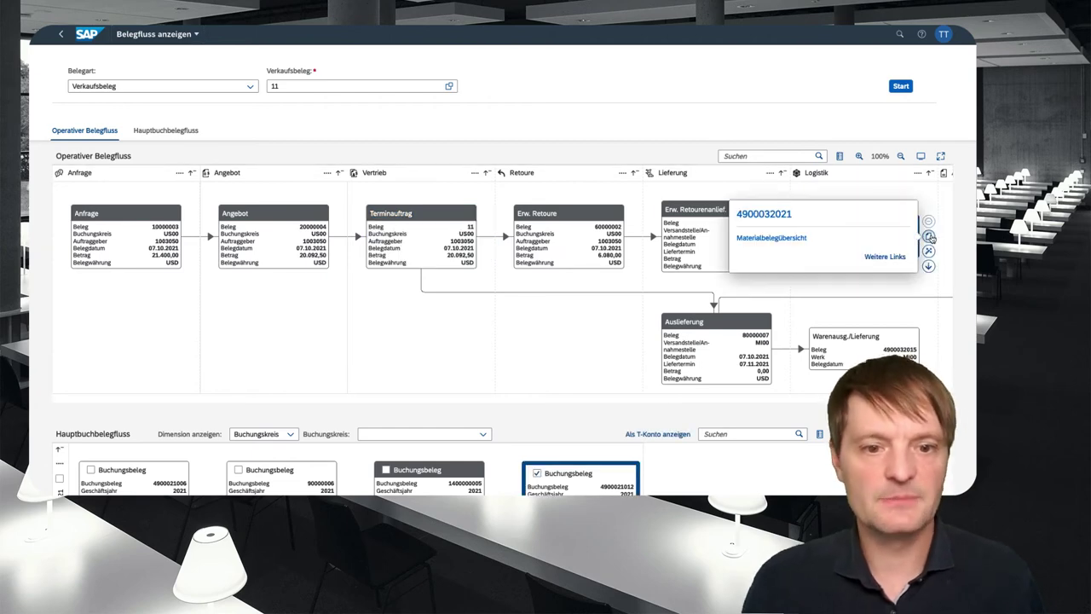
left_click(765, 217)
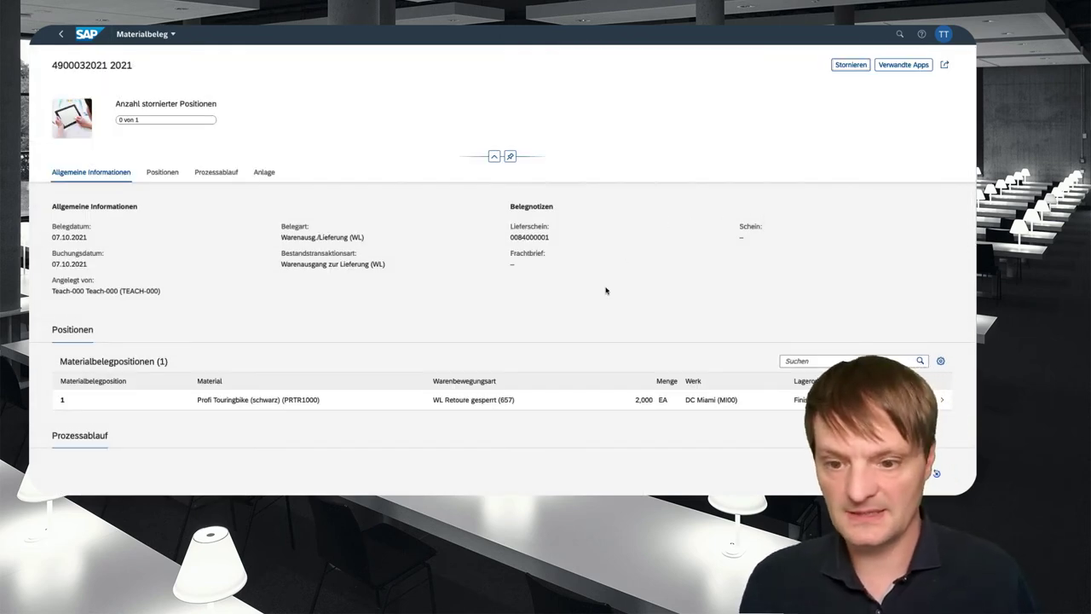
left_click_drag(523, 401, 582, 367)
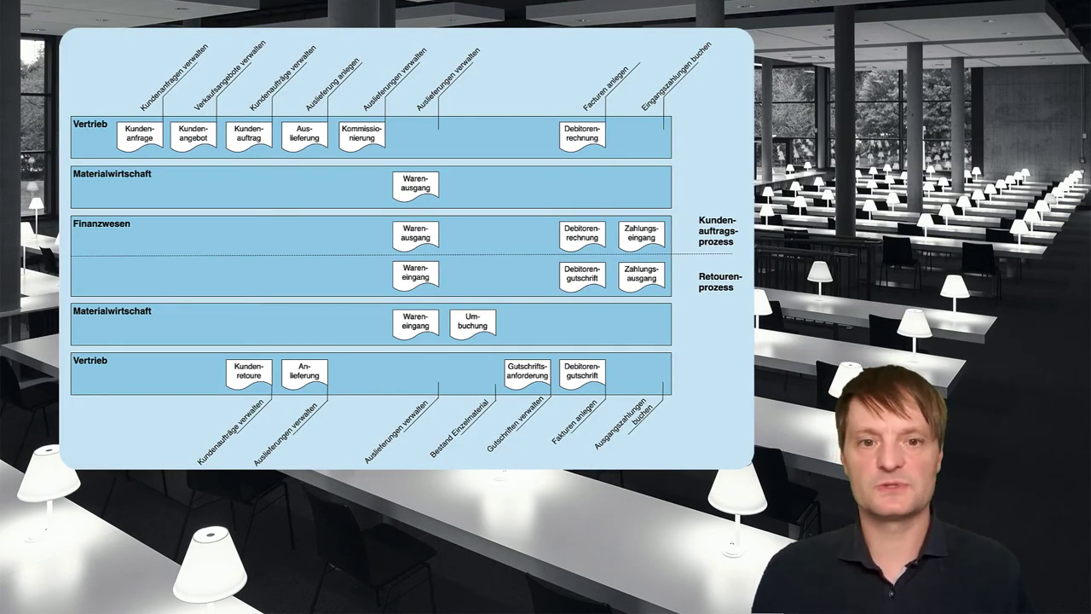
mouse_move(370, 264)
left_mouse_down()
mouse_move(413, 259)
mouse_move(450, 489)
mouse_move(373, 298)
left_mouse_up()
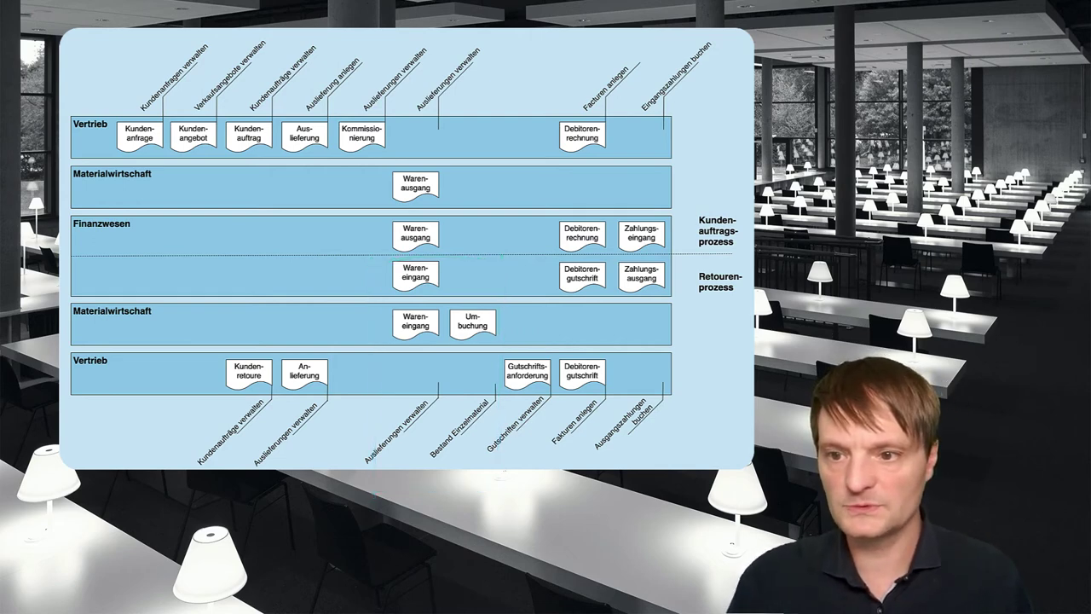
key("Right")
Look up material PRTR1000 in Bestand - Einzelmaterial, select its DC Miami stock and open the in-plant stock transfer for it
left_click(253, 139)
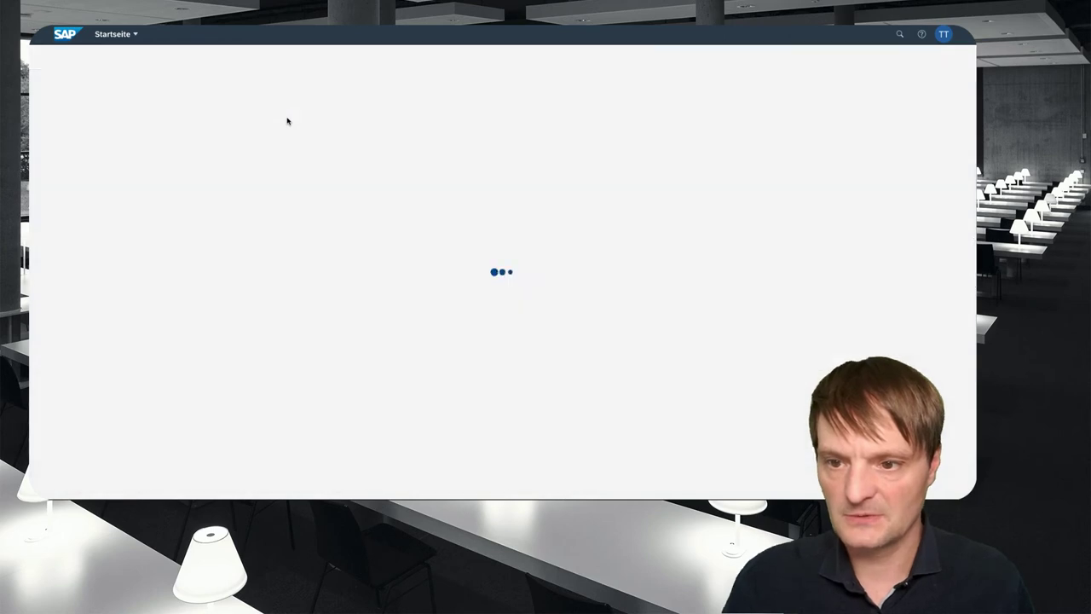
left_click(394, 62)
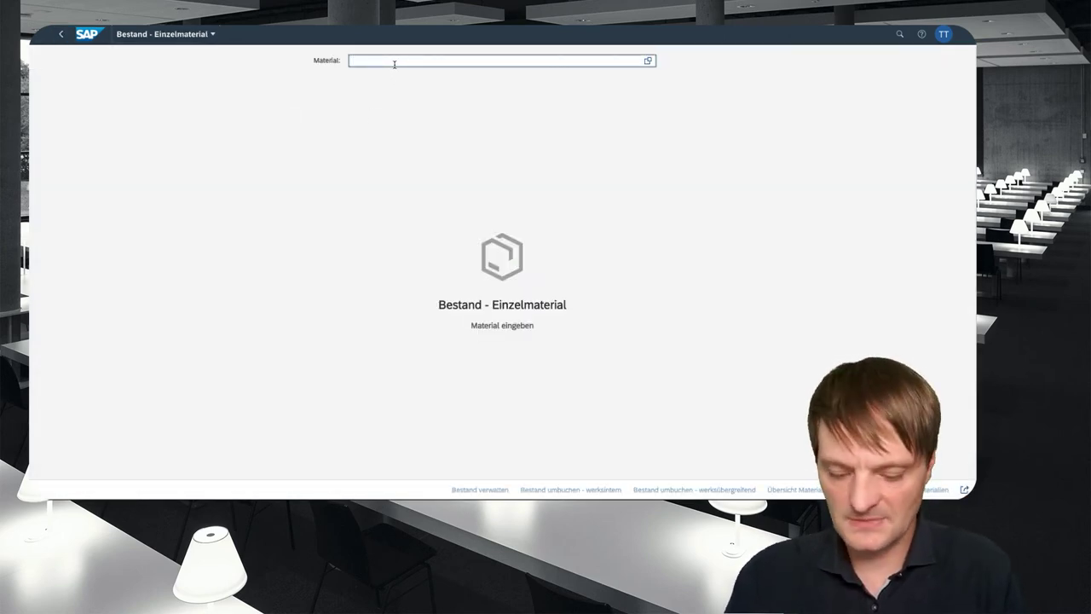
key("ctrl+v")
key("Return")
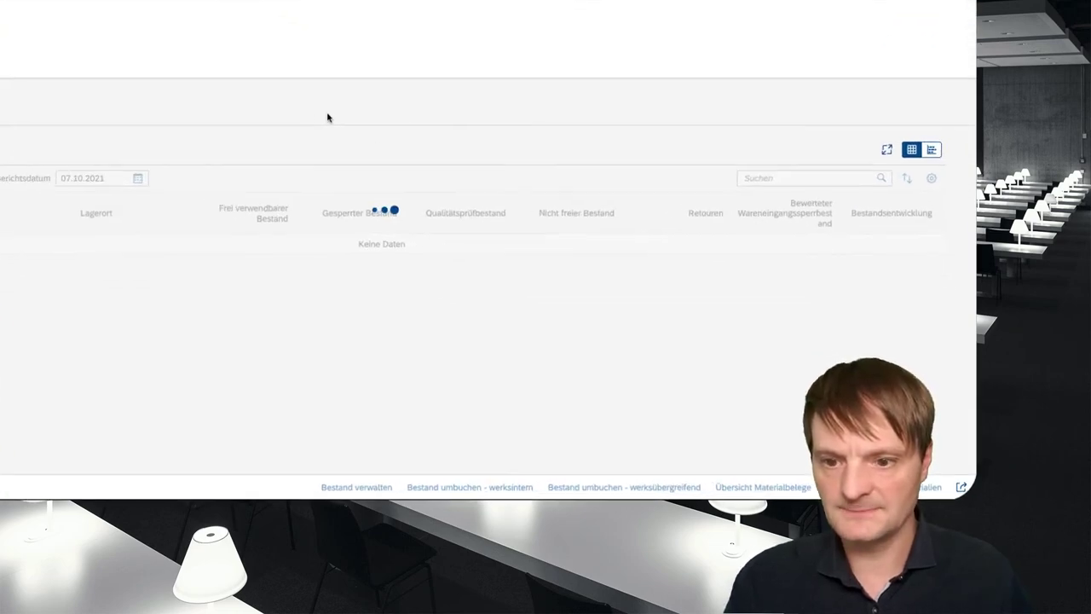
scroll(231, 235, "down", 3)
left_click(133, 353)
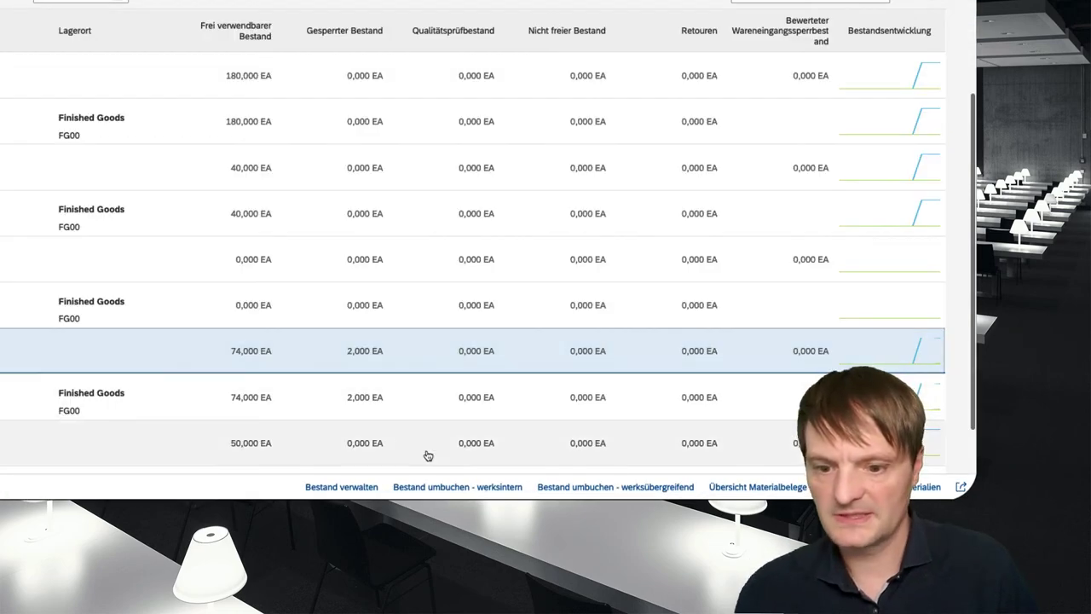
left_click(468, 493)
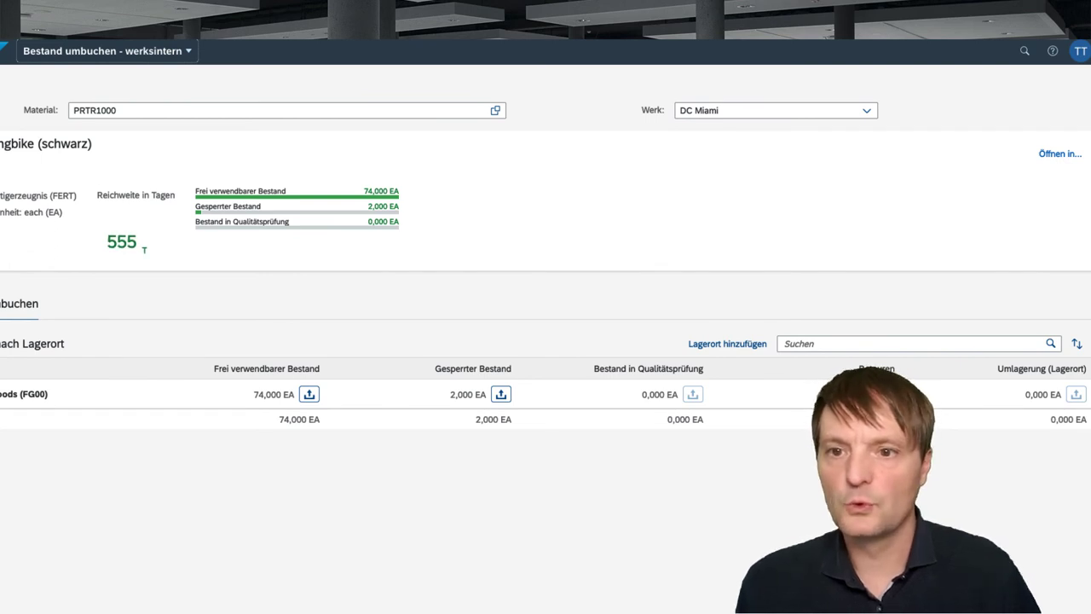
Post a transfer of 2 EA from blocked stock to unrestricted-use stock within storage location Finished Goods (FG00)
left_click(501, 395)
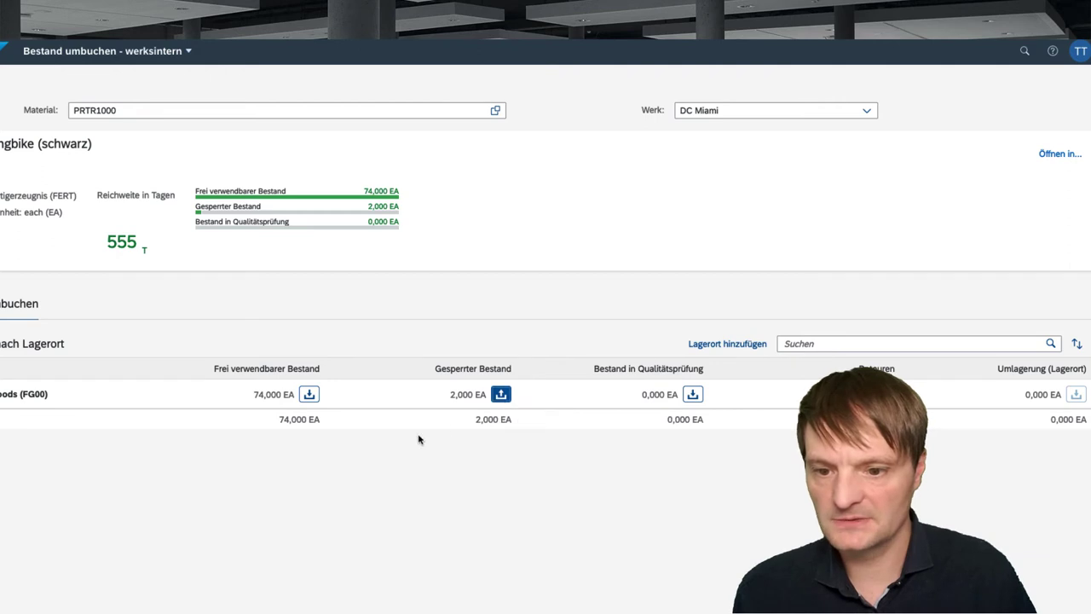
left_click(308, 394)
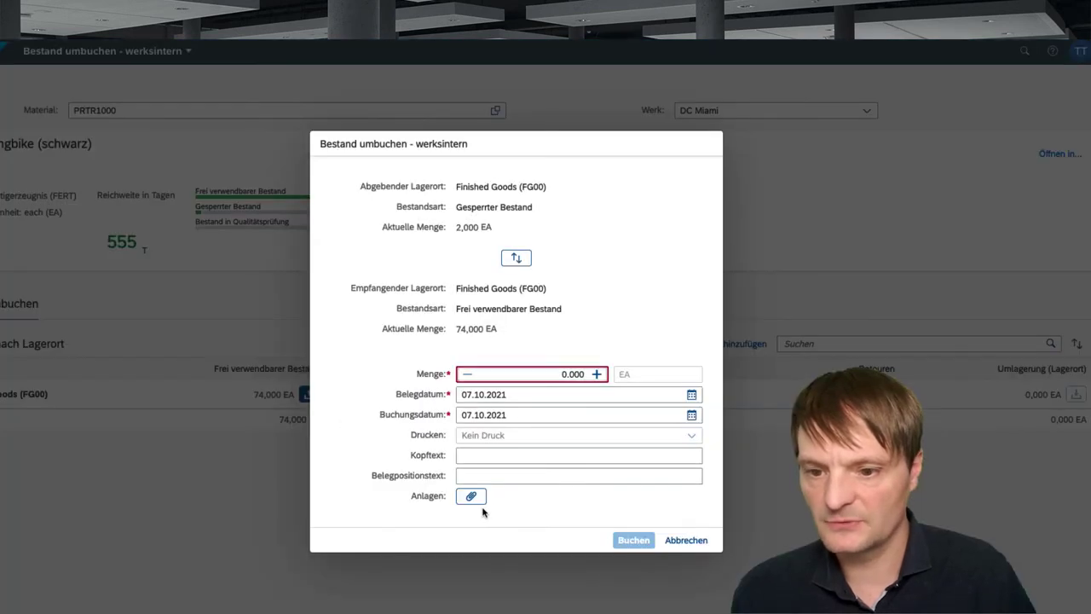
left_click(597, 375)
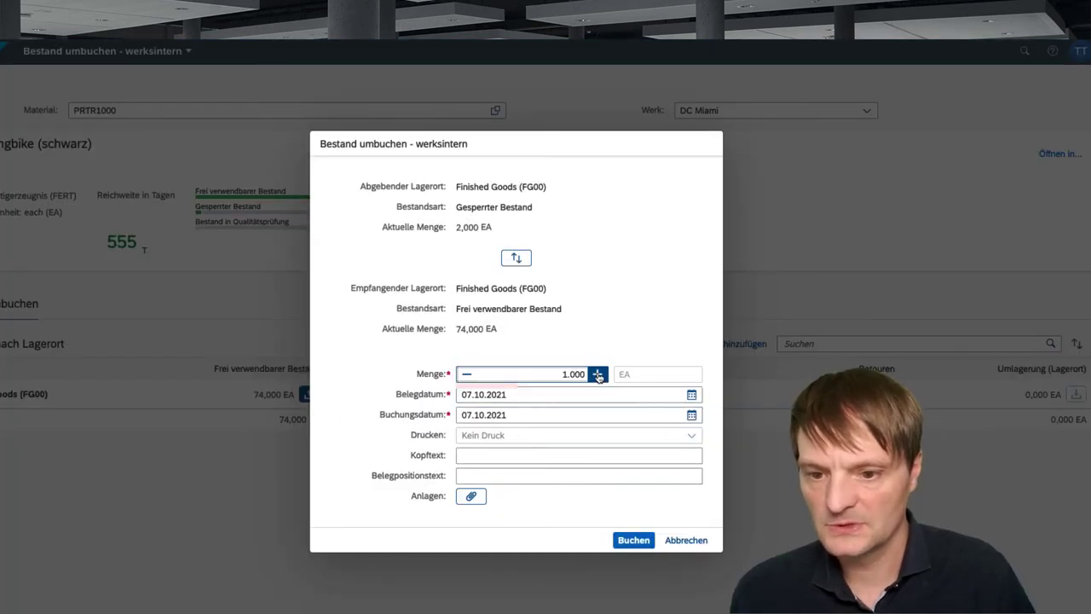
left_click(597, 375)
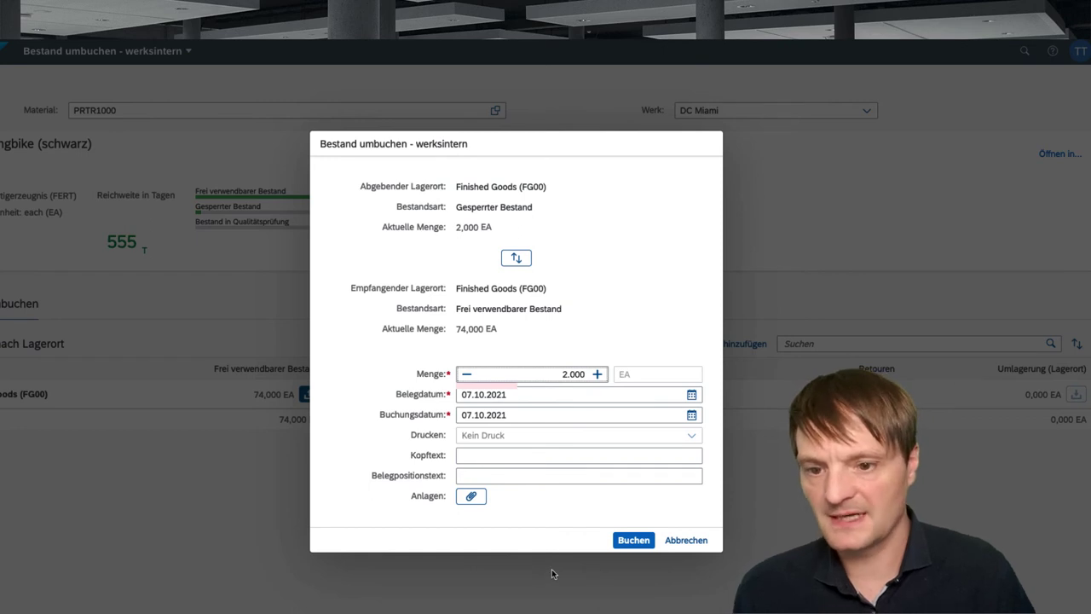
left_click(631, 541)
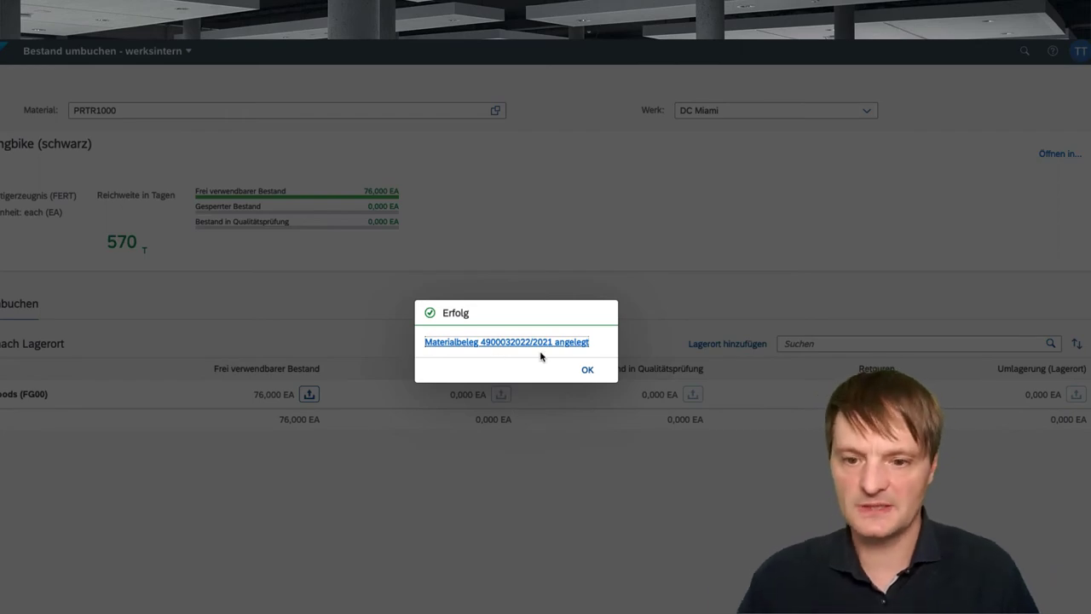
left_click(588, 369)
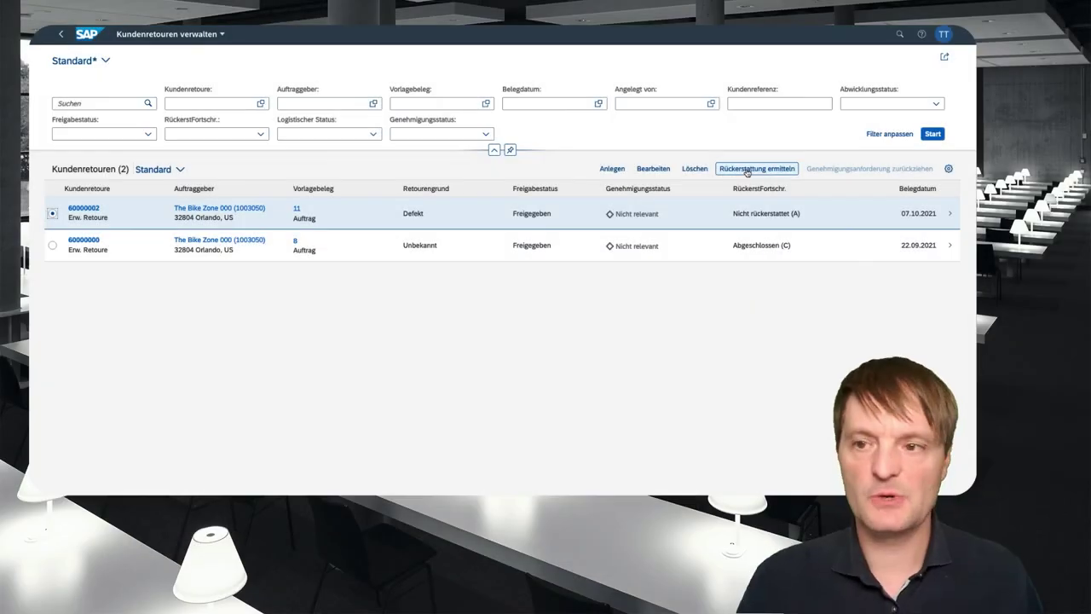
Open refund determination for The Bike Zone's customer return dated 07.10.2021 and release item 10 for refund
left_click(747, 169)
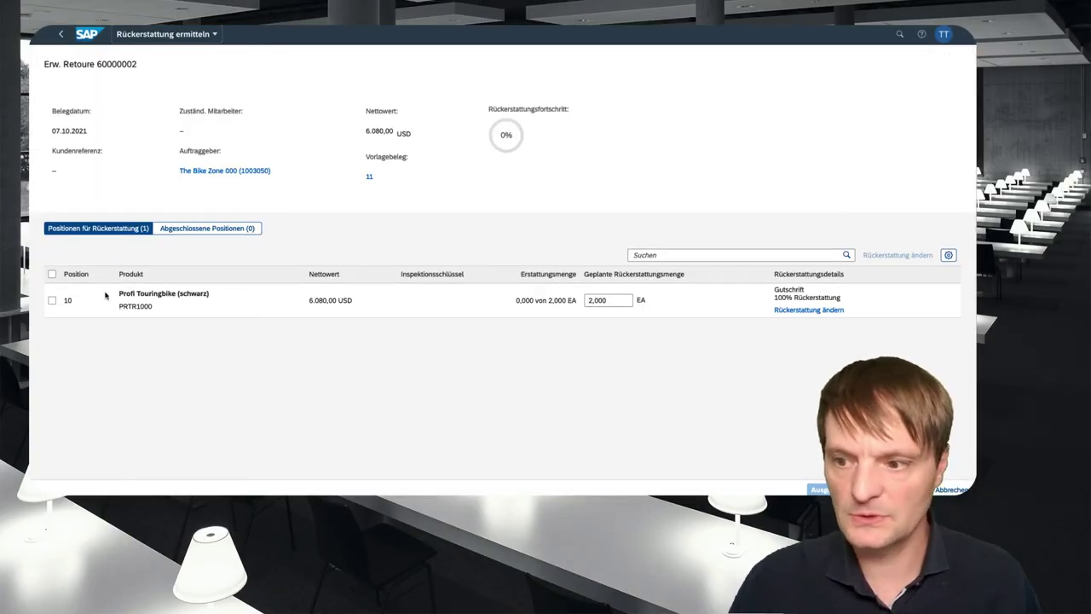
left_click(51, 300)
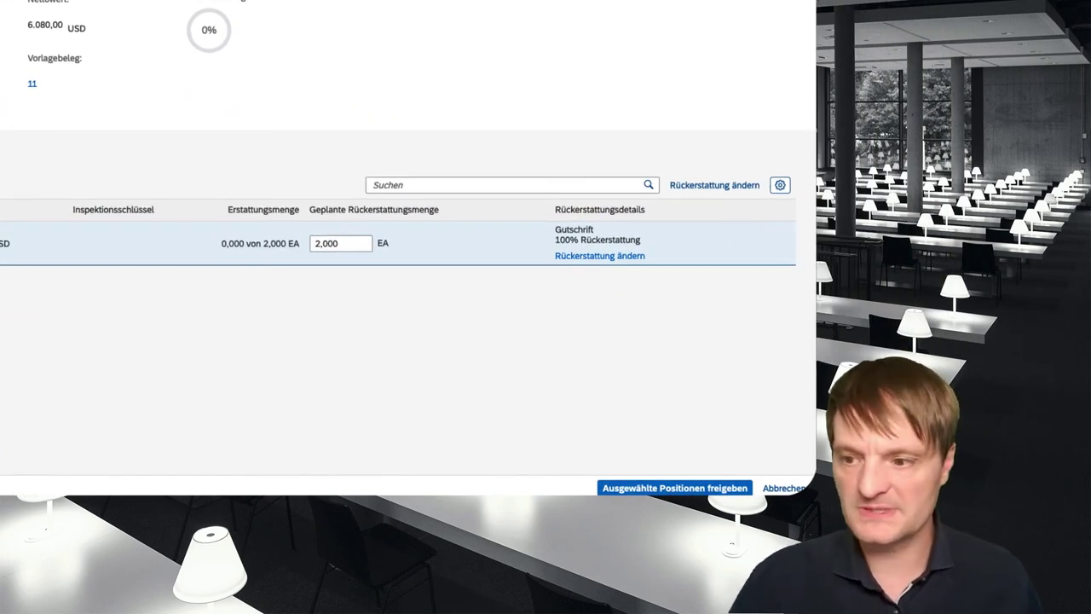
left_click(685, 488)
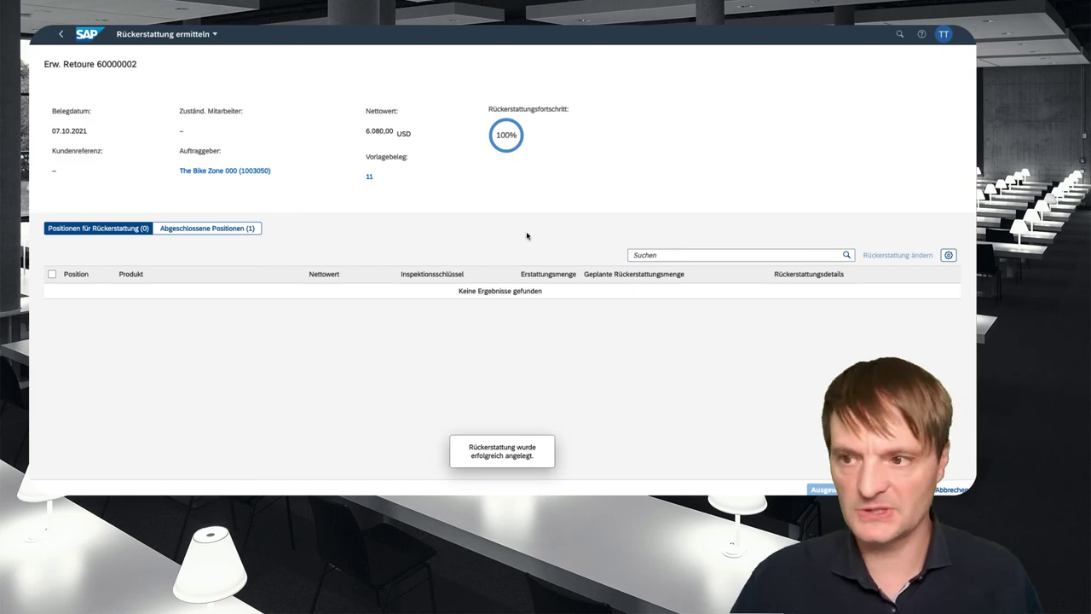
Return to the customer return's details and show its process flow
left_click(61, 35)
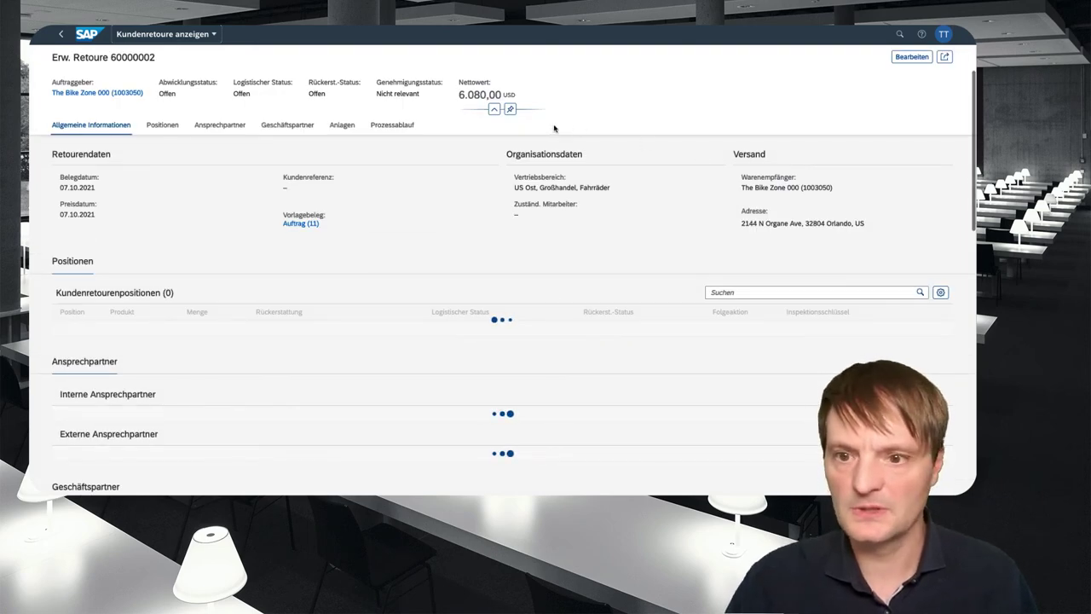
scroll(463, 137, "down", 3)
scroll(463, 137, "down", 5)
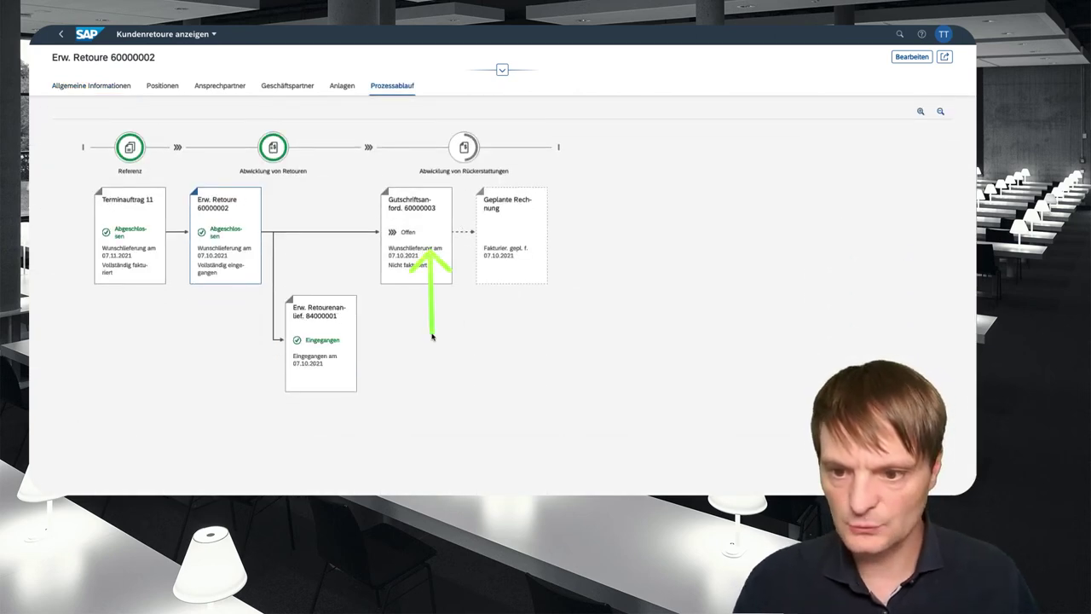
Open the return's credit memo request from the process flow in Gutschriftsanforderungen verwalten and select it in the list
left_click(430, 247)
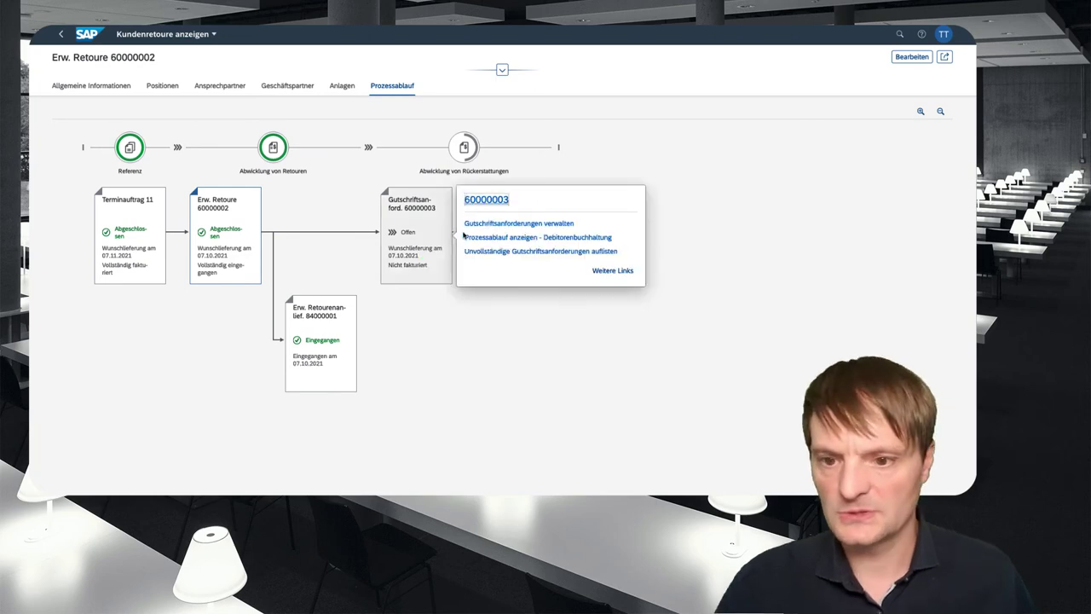
left_click(483, 224)
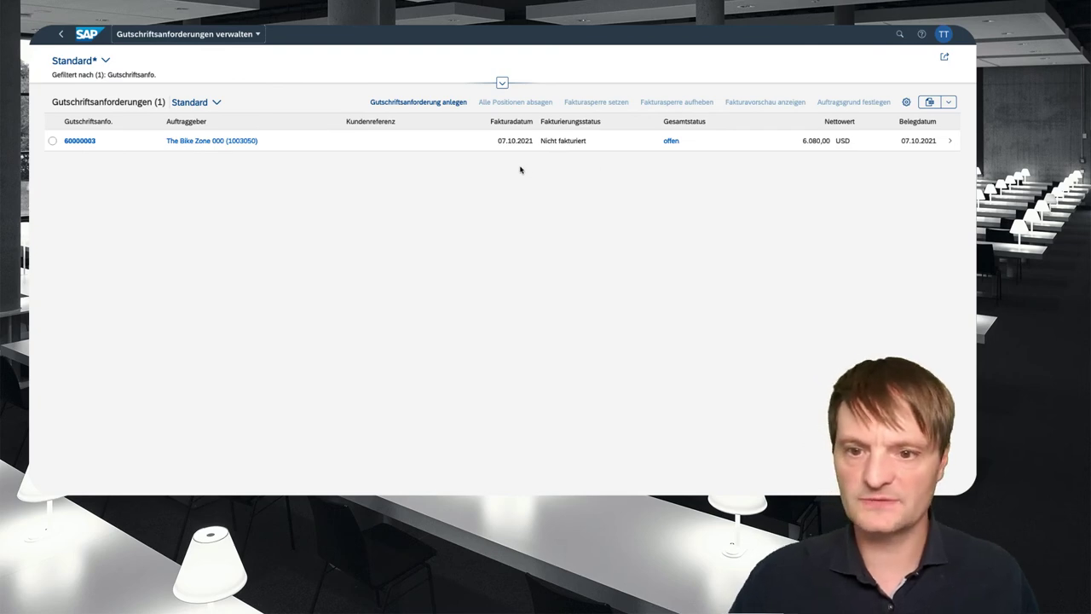
left_click(52, 141)
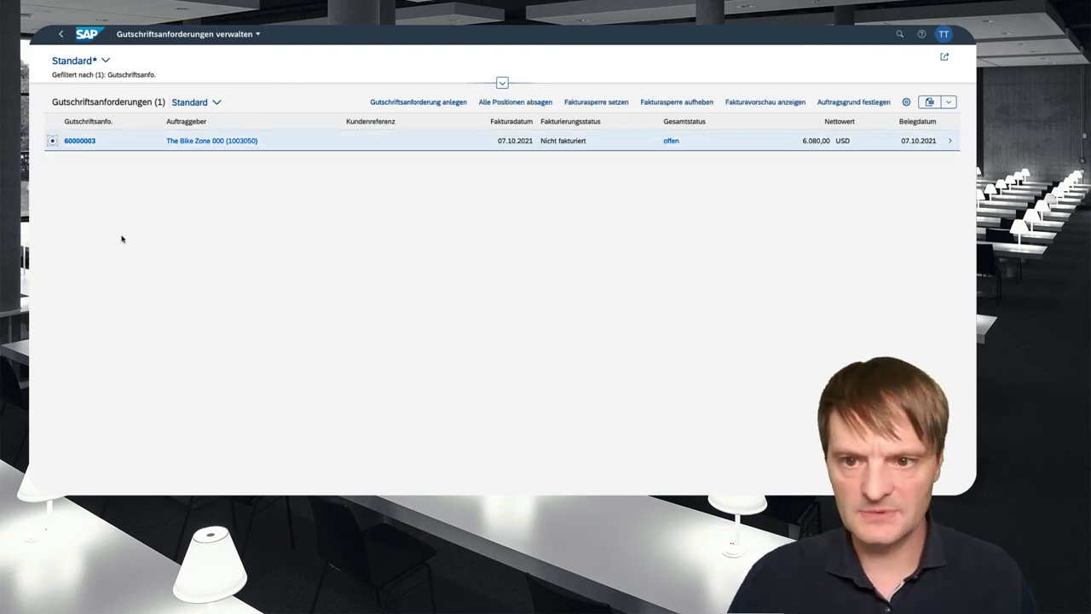